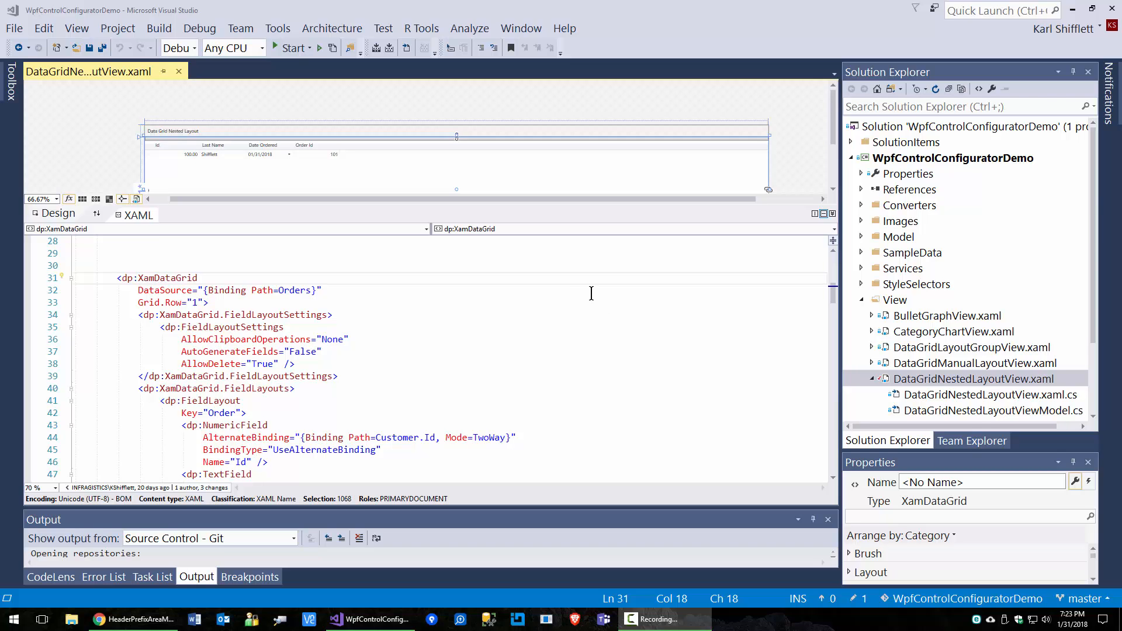
Step: Launch the XamDataGrid configurator from the dp:XamDataGrid element's quick actions (Ctrl+.)
left_click(160, 280)
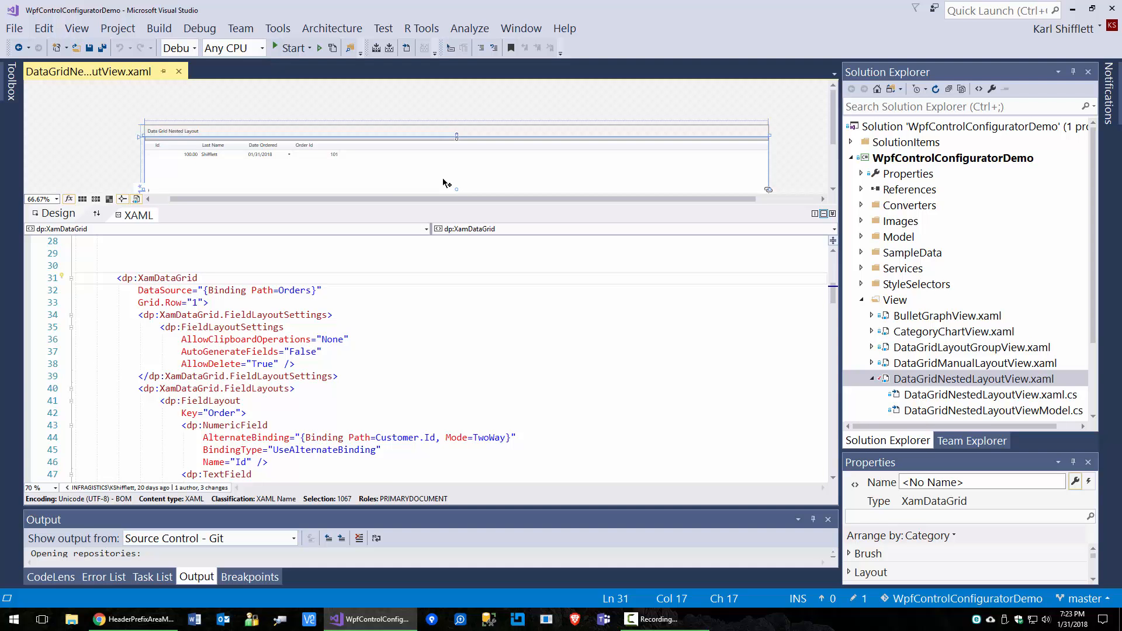
key("ctrl+period")
key("Return")
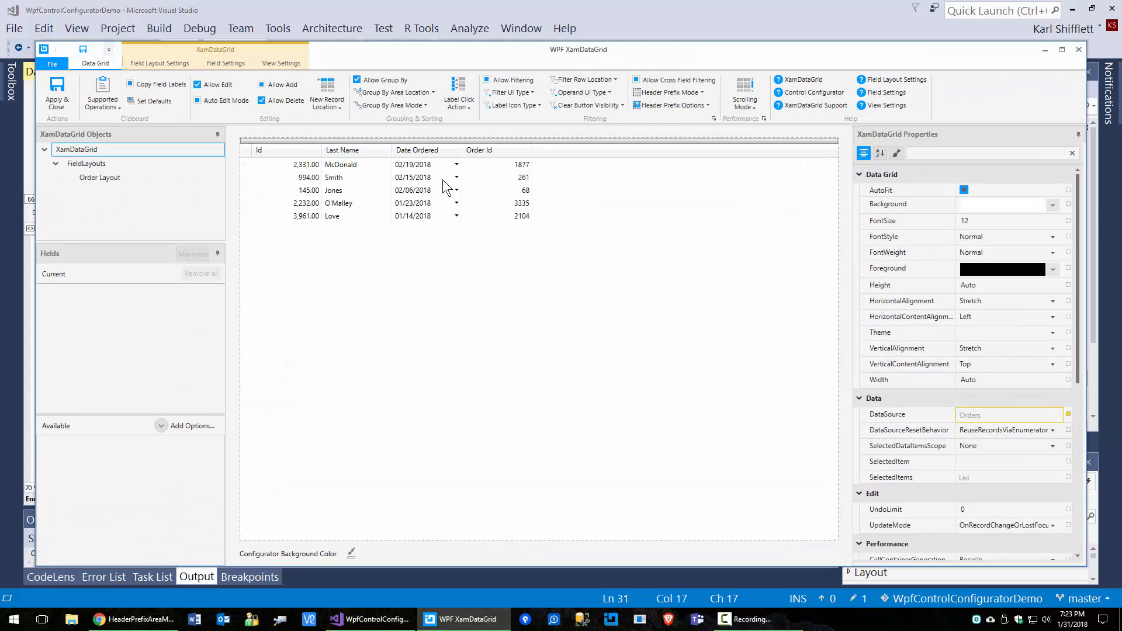
Step: Maximize the configurator and select Order Layout under XamDataGrid to view its fields
double_click(677, 46)
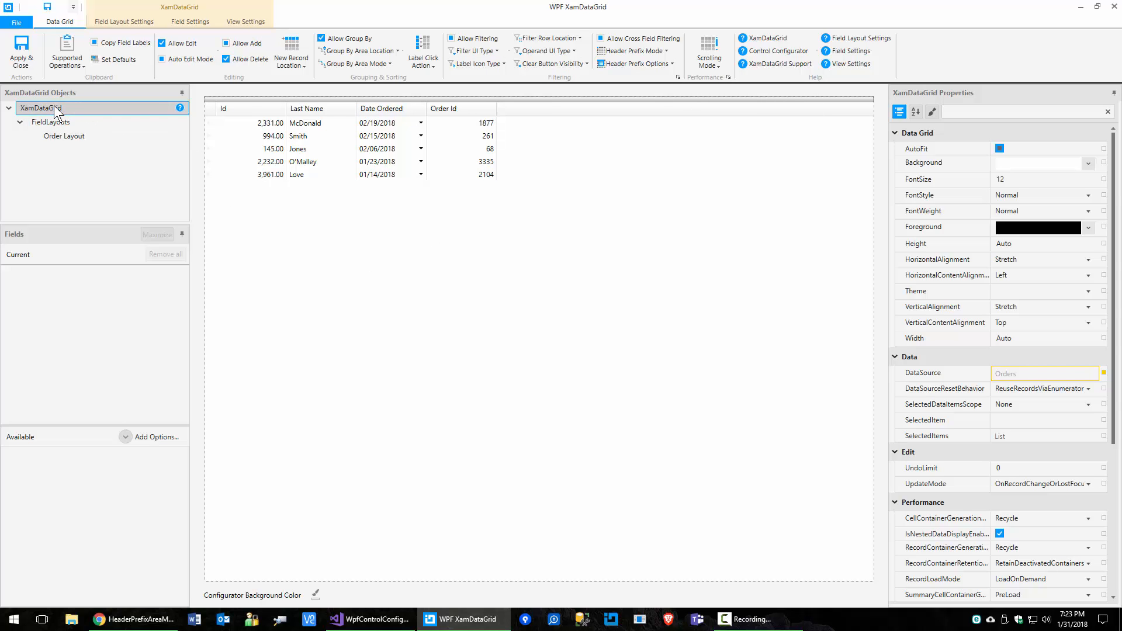
left_click(74, 111)
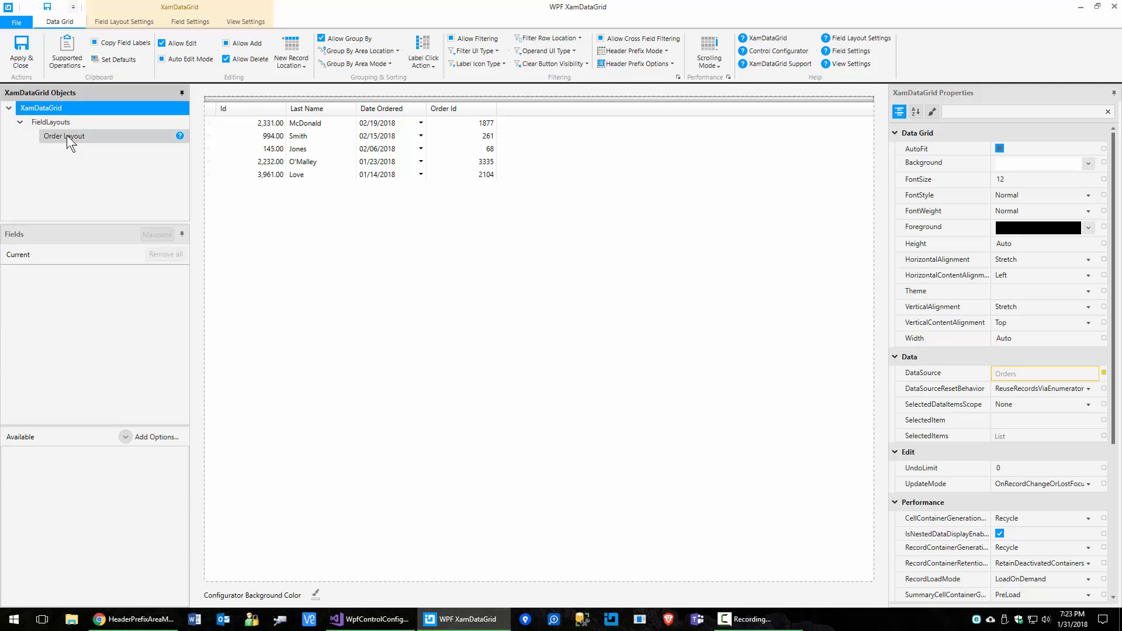
left_click(67, 136)
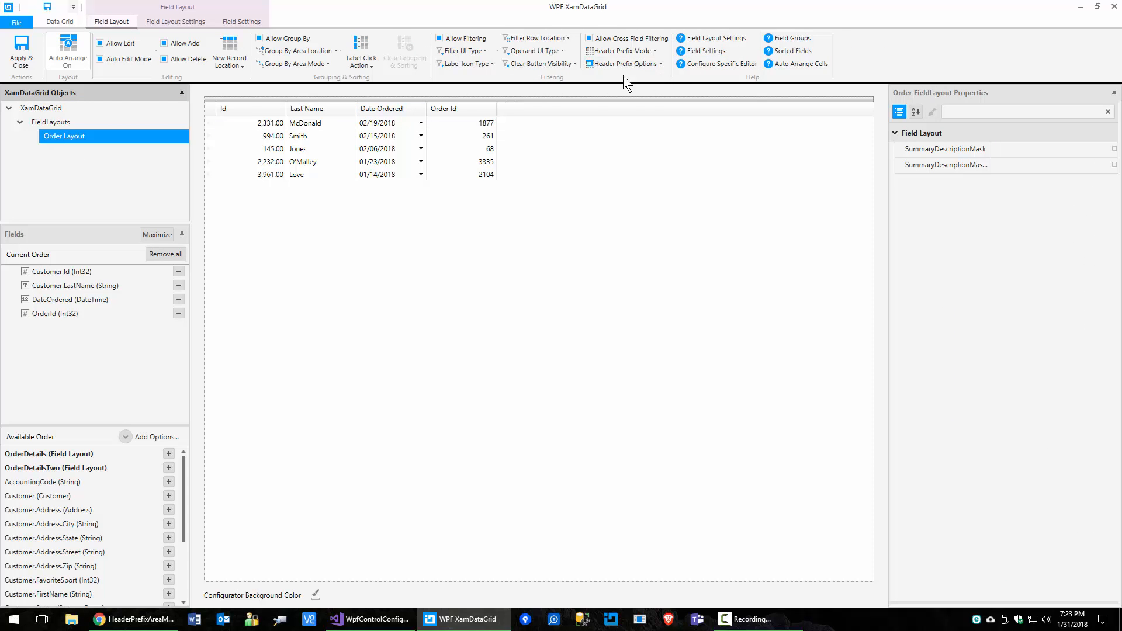
Step: Select the XamDataGrid node to show its Data Grid properties and filtering settings
left_click(28, 109)
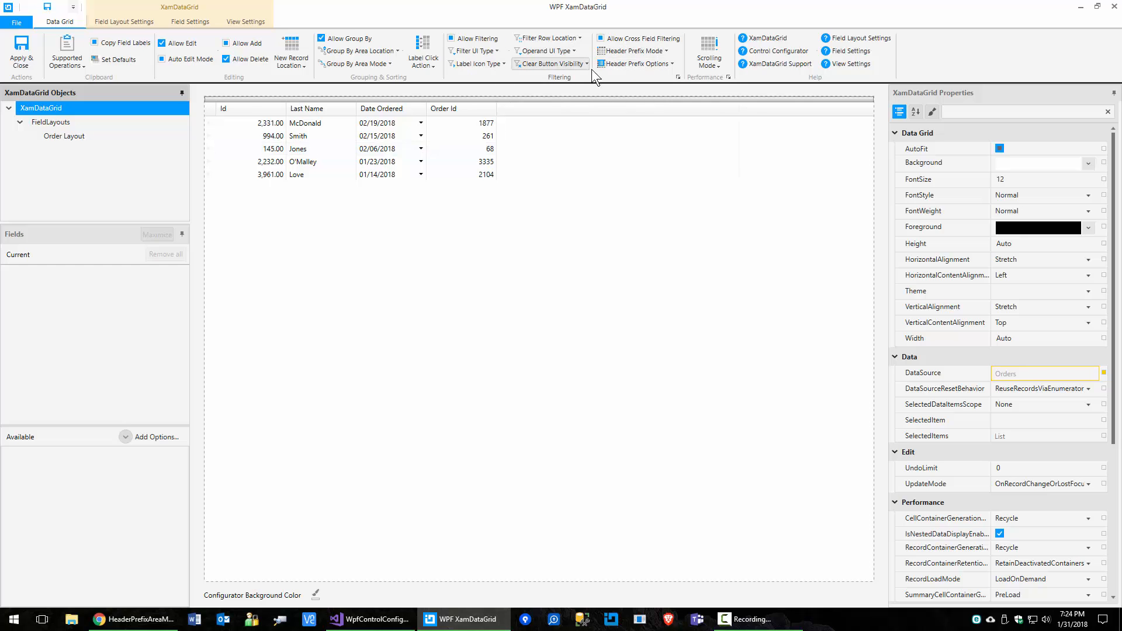
Step: Open the Filtering group's Filter dialog, moving and resizing it off the grid rows
left_click(677, 76)
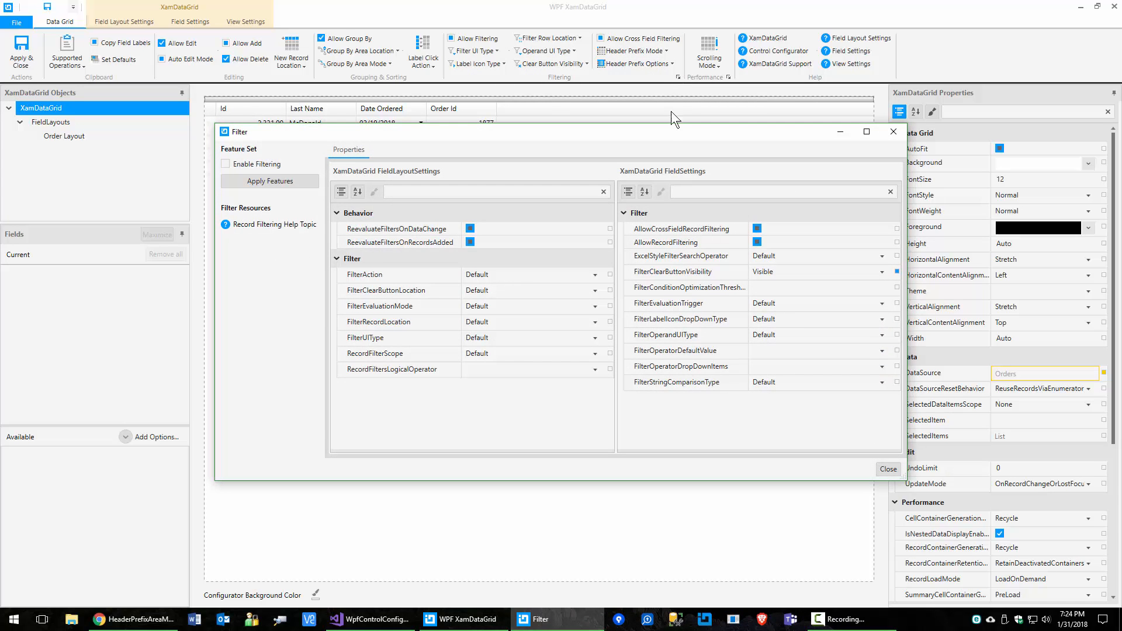
left_click_drag(665, 131, 655, 169)
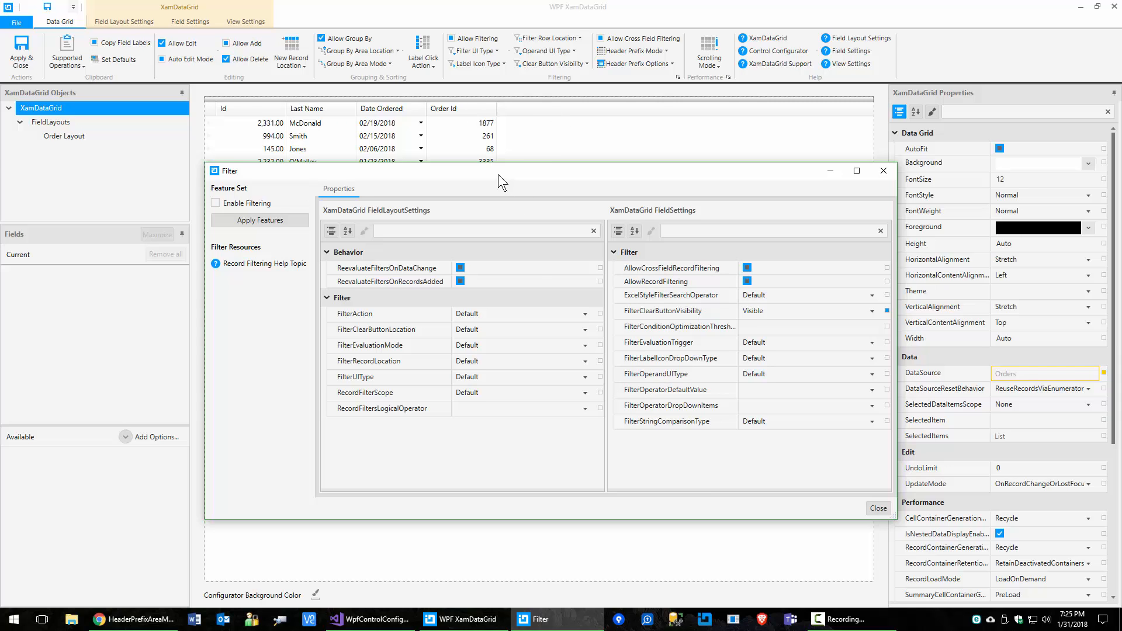
left_click_drag(496, 166, 490, 162)
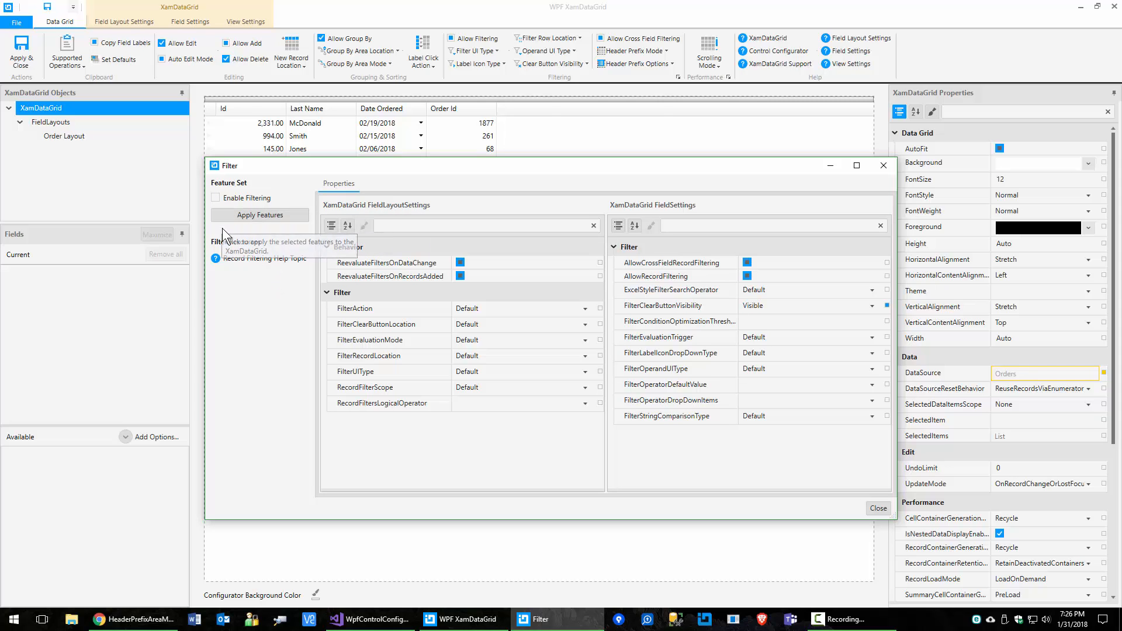
Step: Enable and apply filtering, then disable it, apply again, and close the Filter dialog
left_click(216, 198)
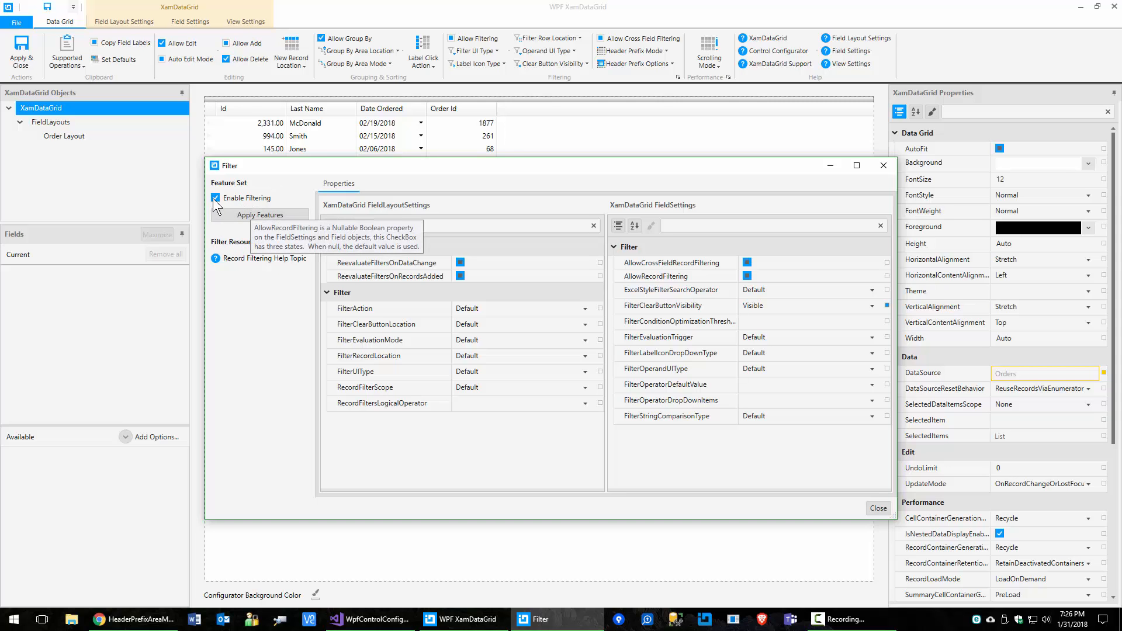
left_click(241, 215)
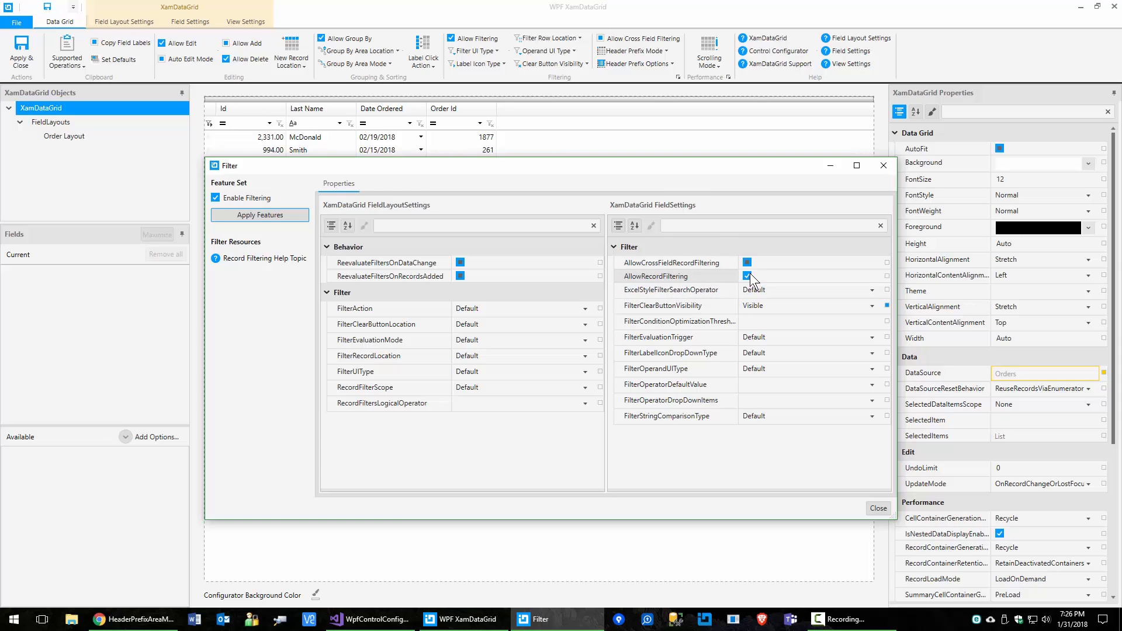
left_click_drag(578, 164, 566, 184)
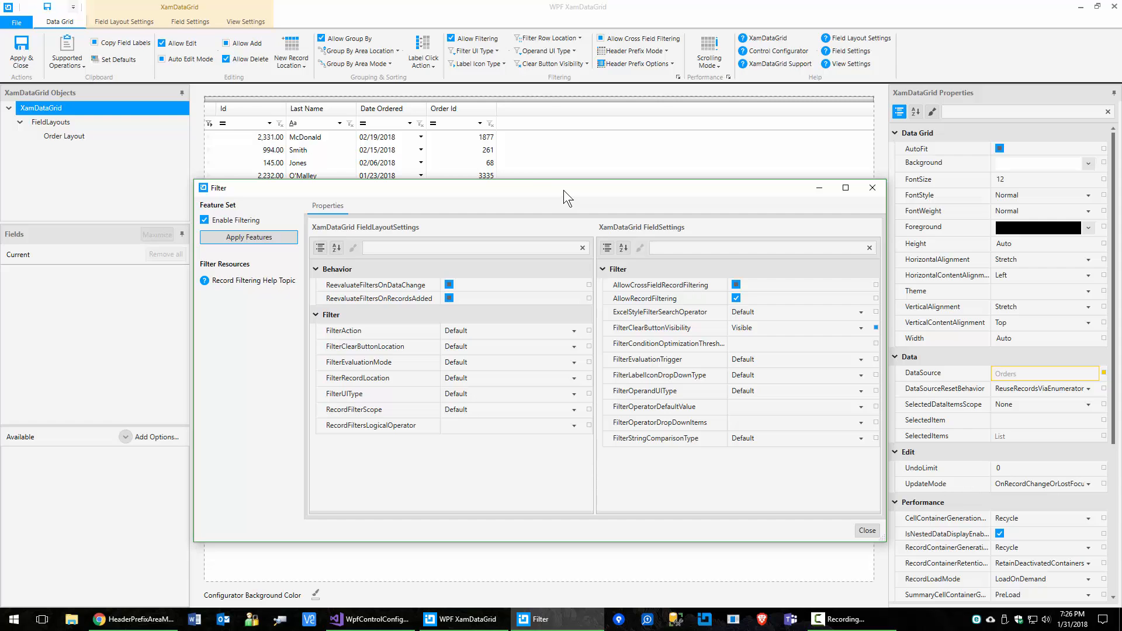
left_click(233, 221)
left_click(240, 236)
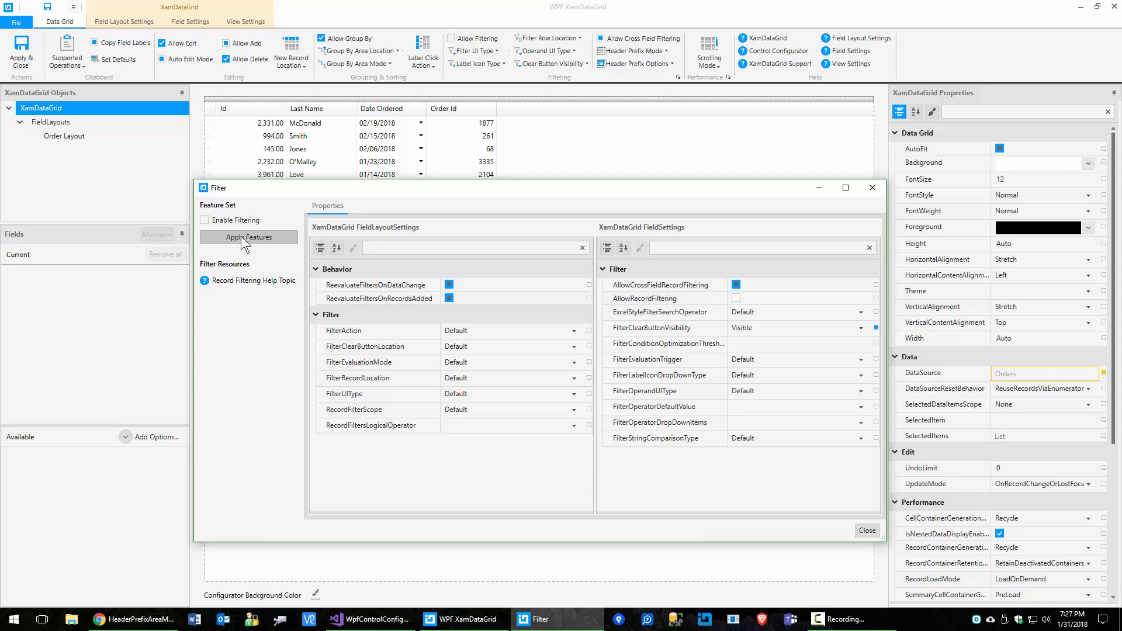
left_click(867, 531)
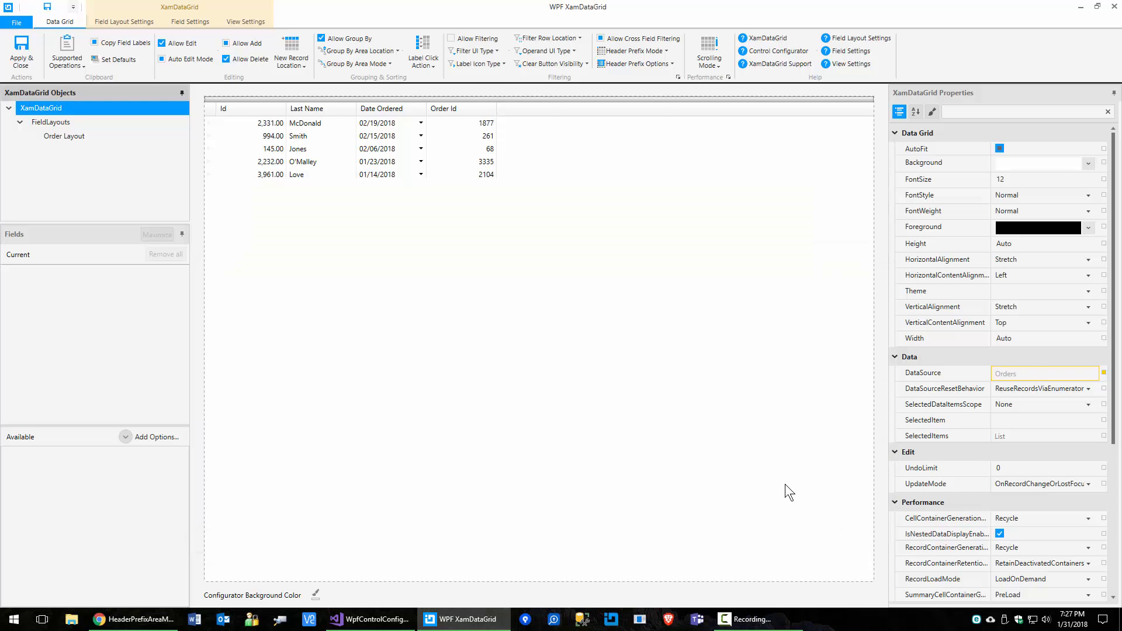
Step: Check Allow Filtering on the ribbon so the filter row returns, and reopen the Filter dialog
left_click(467, 42)
left_click(466, 37)
left_click(471, 40)
left_click(475, 40)
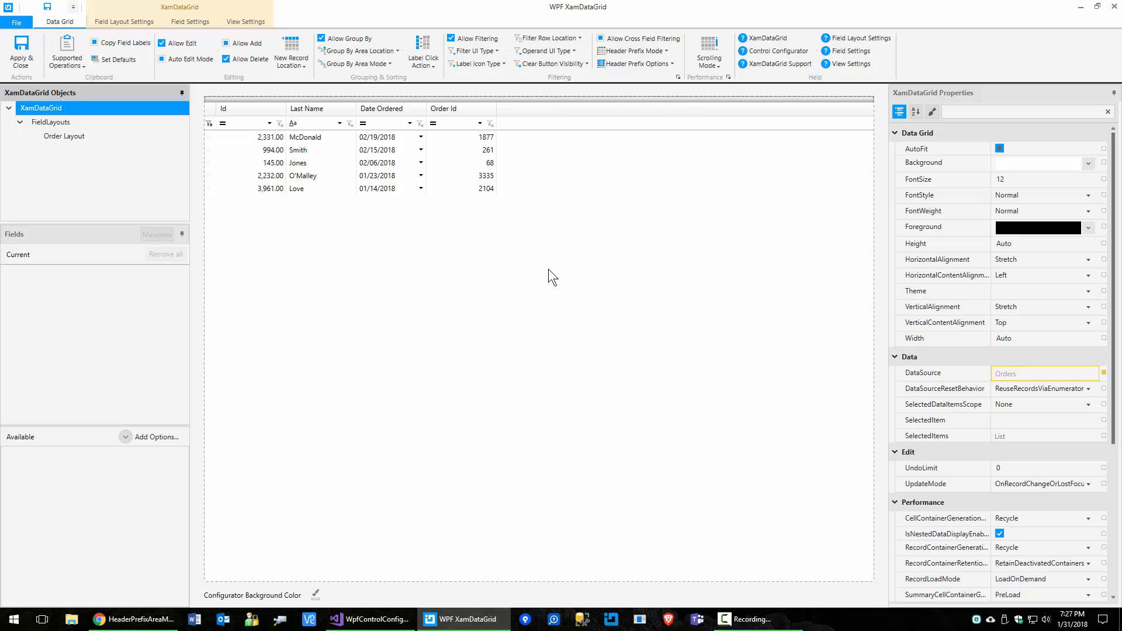
left_click(678, 77)
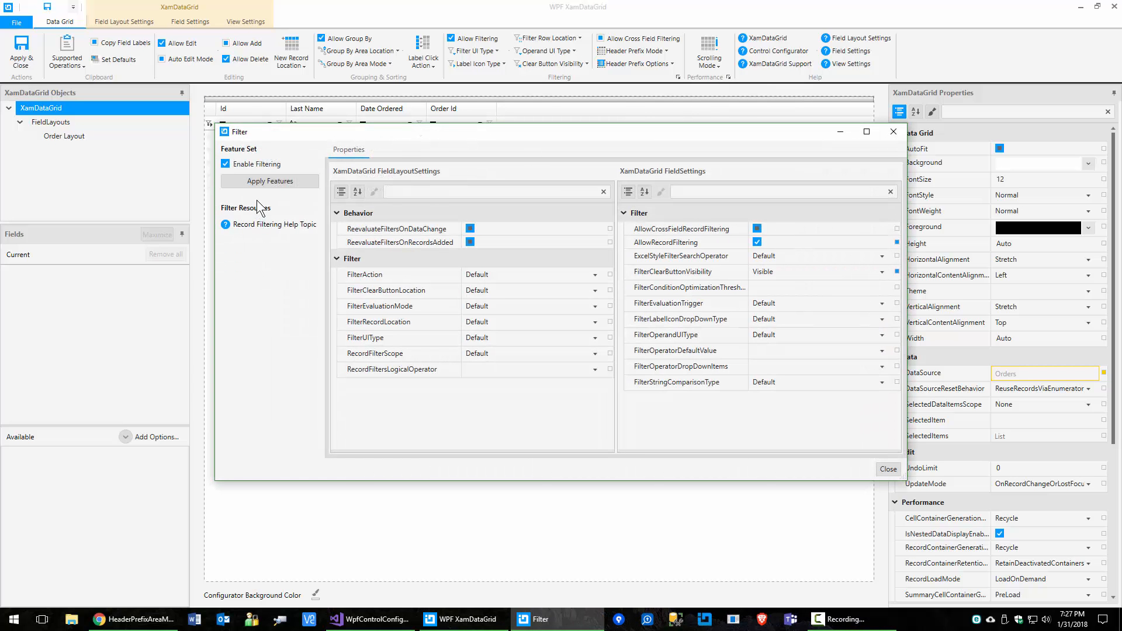
Step: Follow the Record Filtering Help Topic link under Filter Resources
left_click_drag(636, 128, 633, 145)
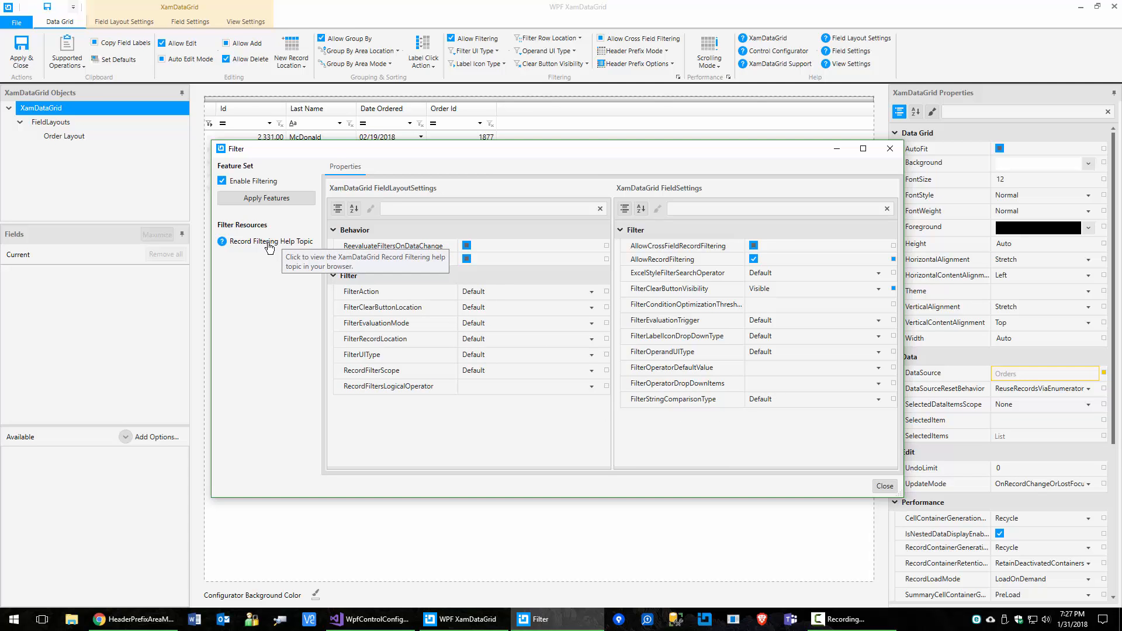
left_click(291, 242)
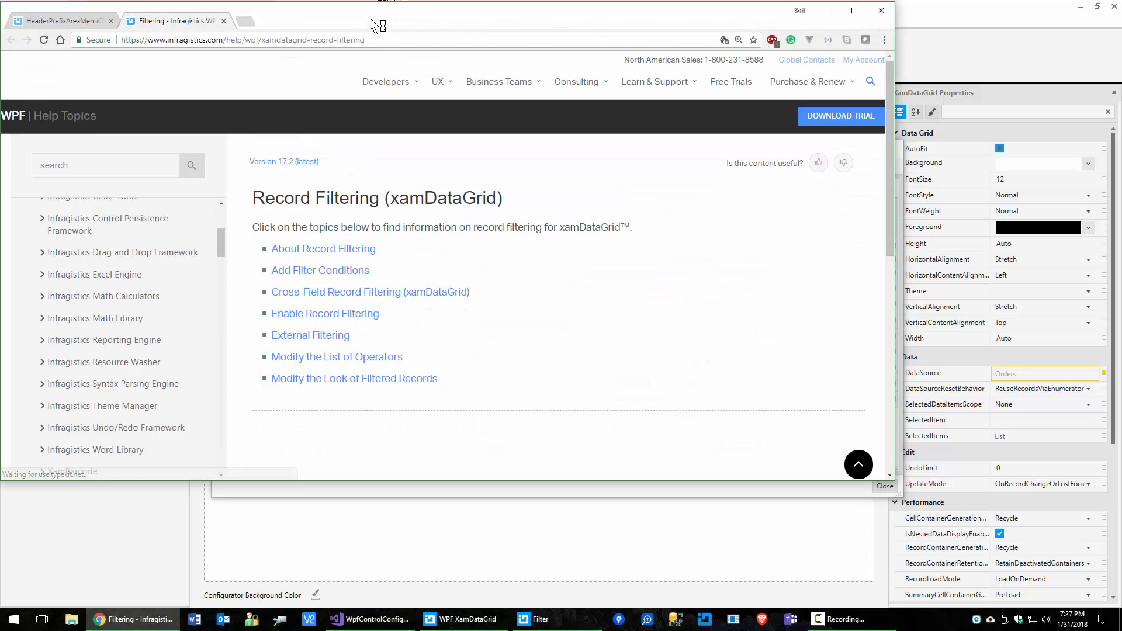
Step: Maximize Chrome, read the Record Filtering (xamDataGrid) page, then minimize the browser
double_click(372, 22)
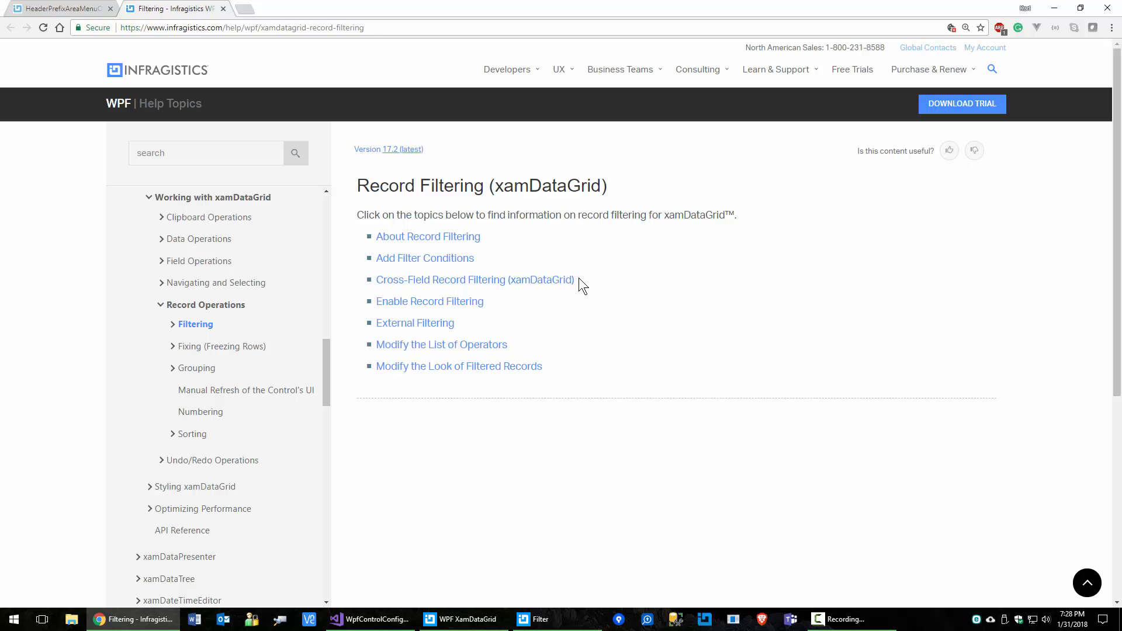
left_click(1056, 10)
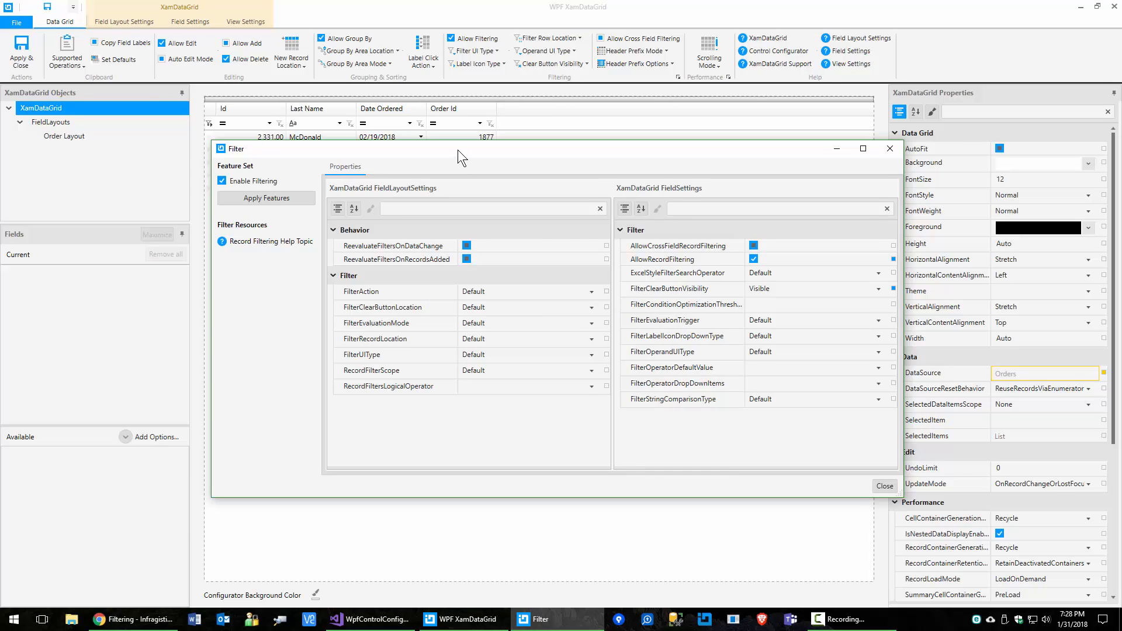
Step: Try FilterUIType as LabelIcons, then FilterRecord, and return it to Default
left_click_drag(458, 150, 440, 188)
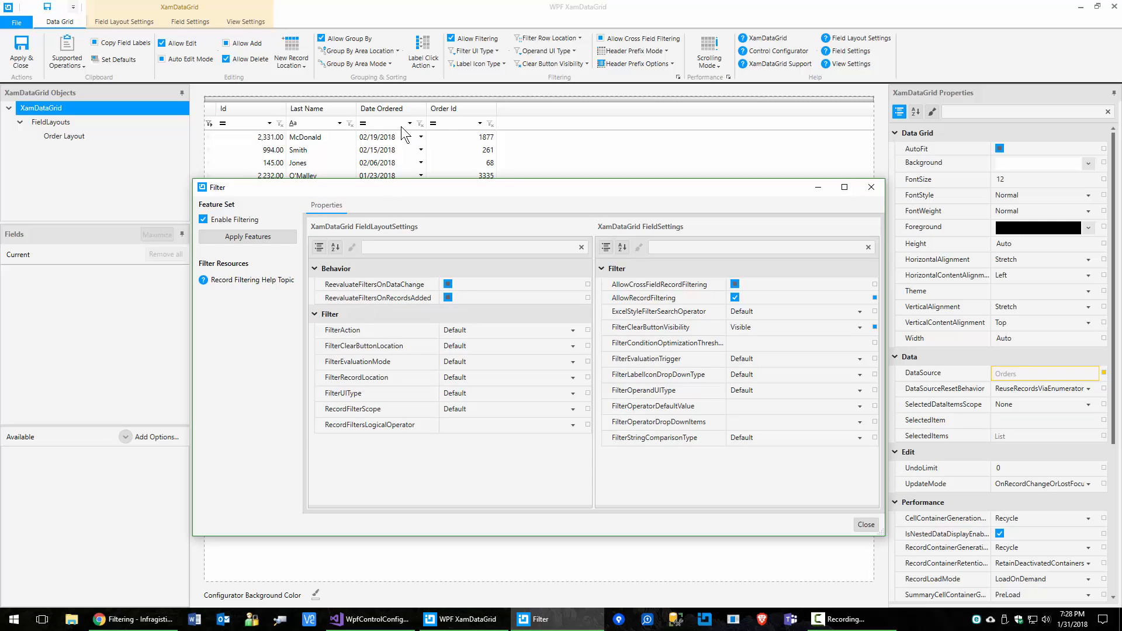
left_click(573, 395)
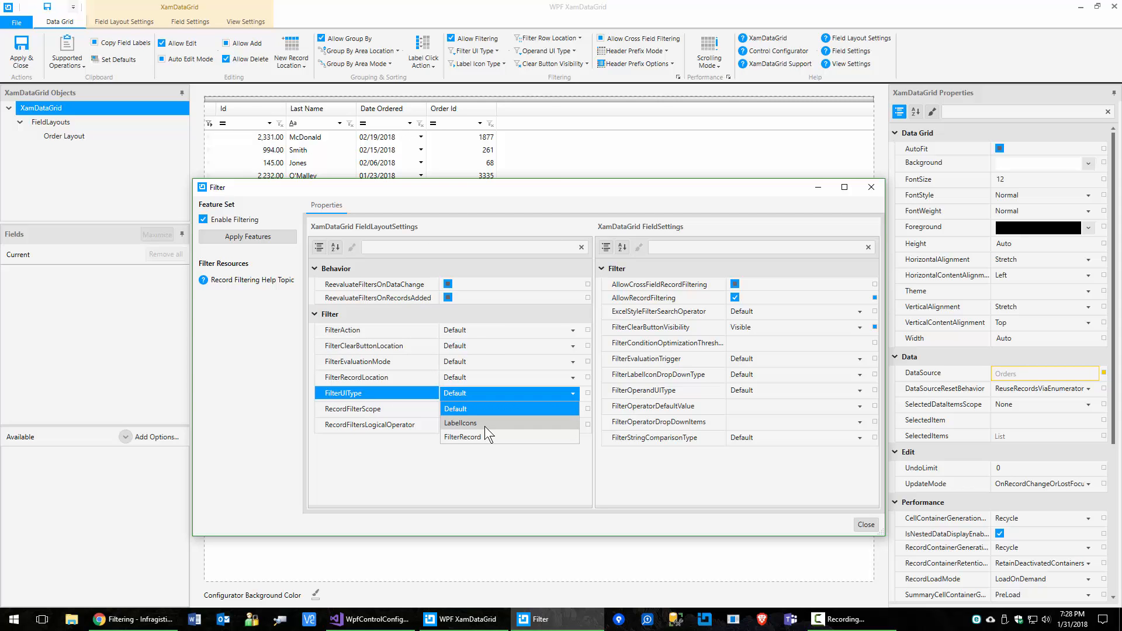
left_click(485, 427)
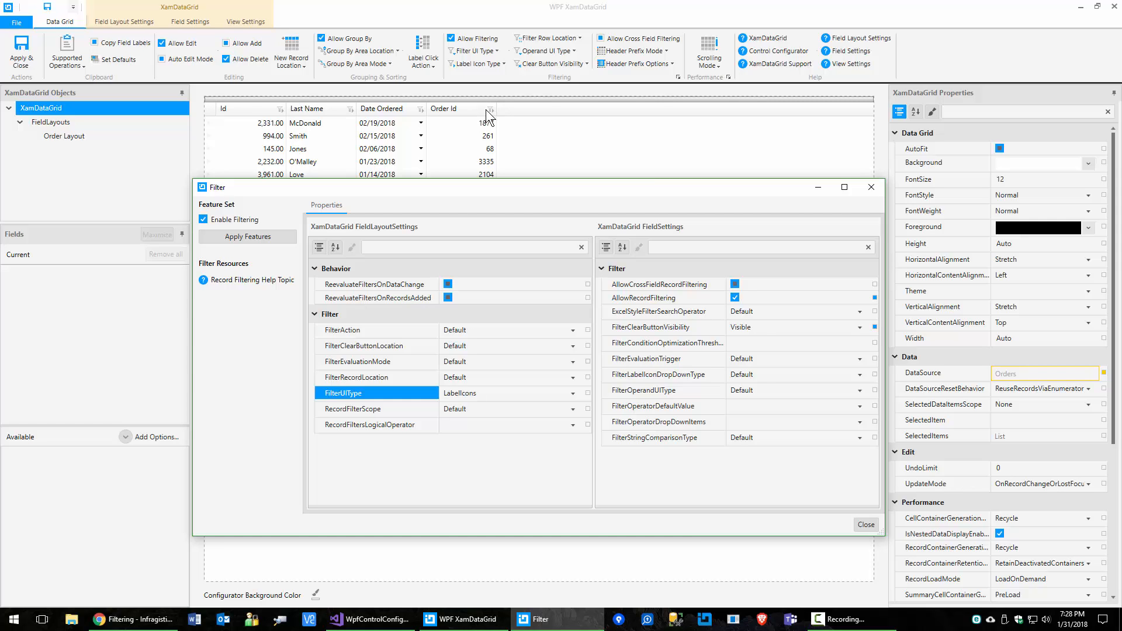
left_click(573, 394)
left_click(538, 437)
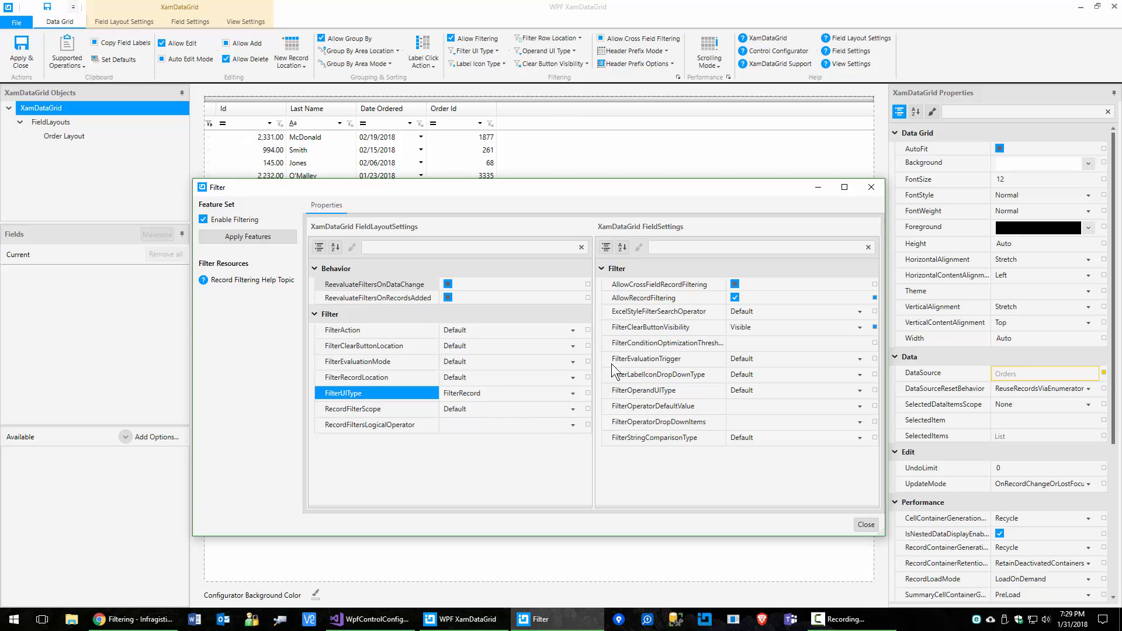
left_click(573, 395)
left_click(548, 409)
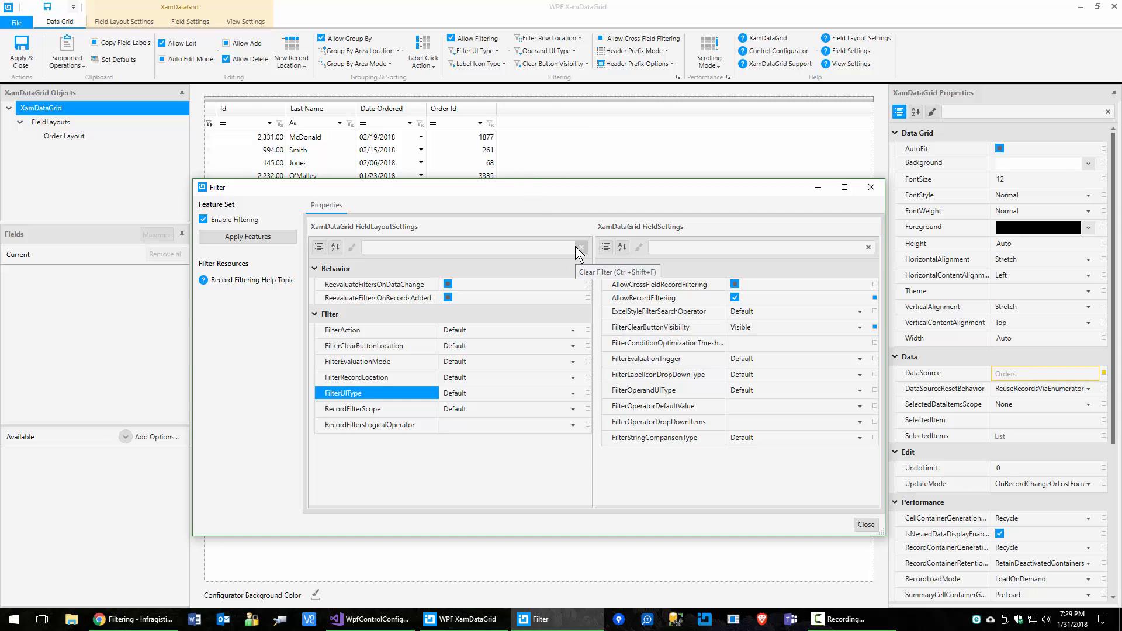
Step: Try collapsing FilterClearButtonVisibility, then reset it so clear buttons return
left_click(824, 331)
left_click(823, 333)
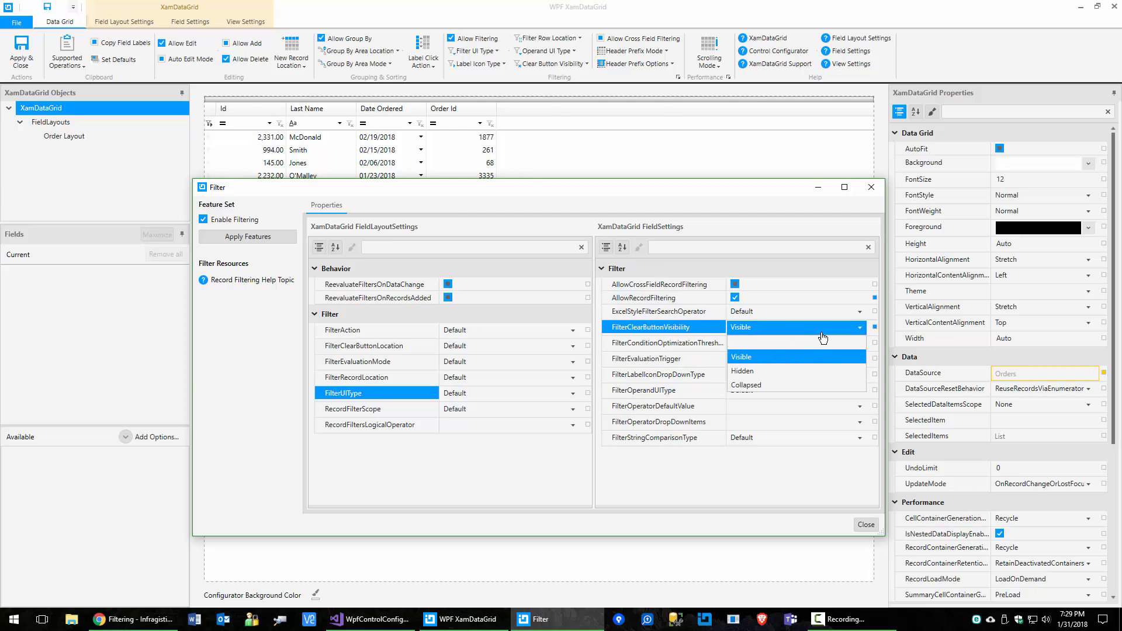
left_click(764, 385)
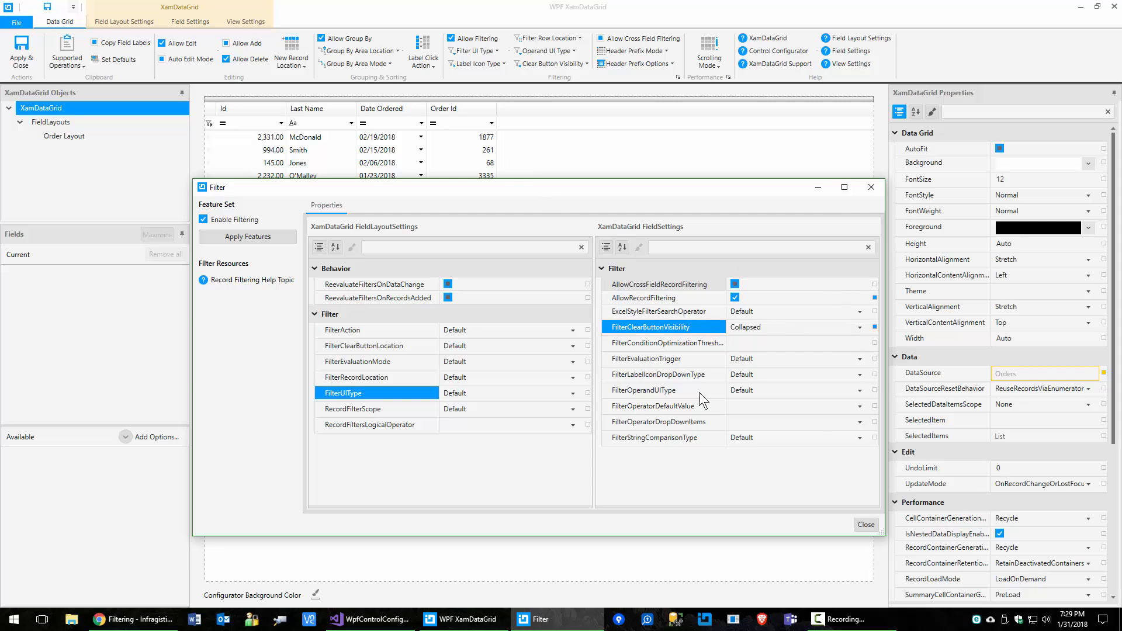
left_click(875, 327)
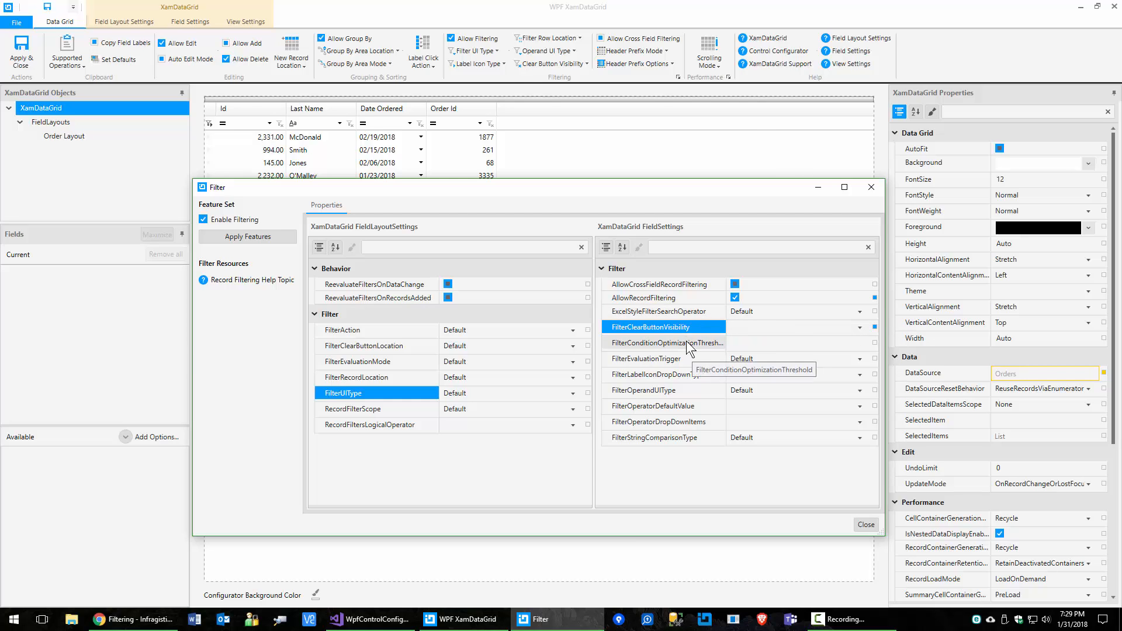
left_click(860, 328)
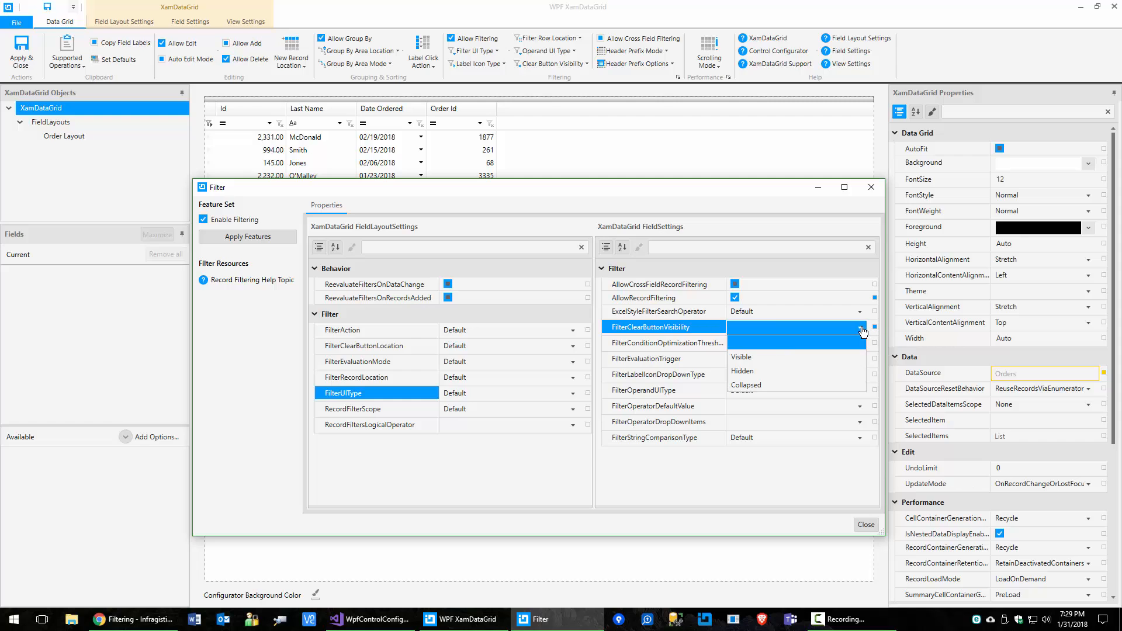
left_click(665, 323)
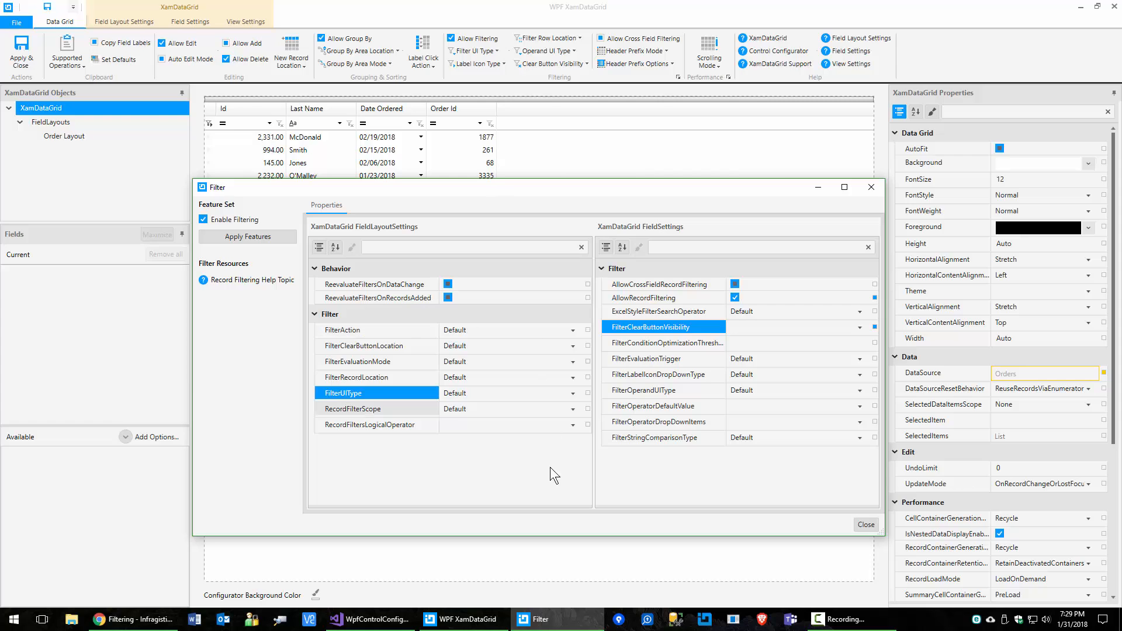
Step: Set FilterClearButtonVisibility to Visible and close the Filter dialog
left_click(861, 327)
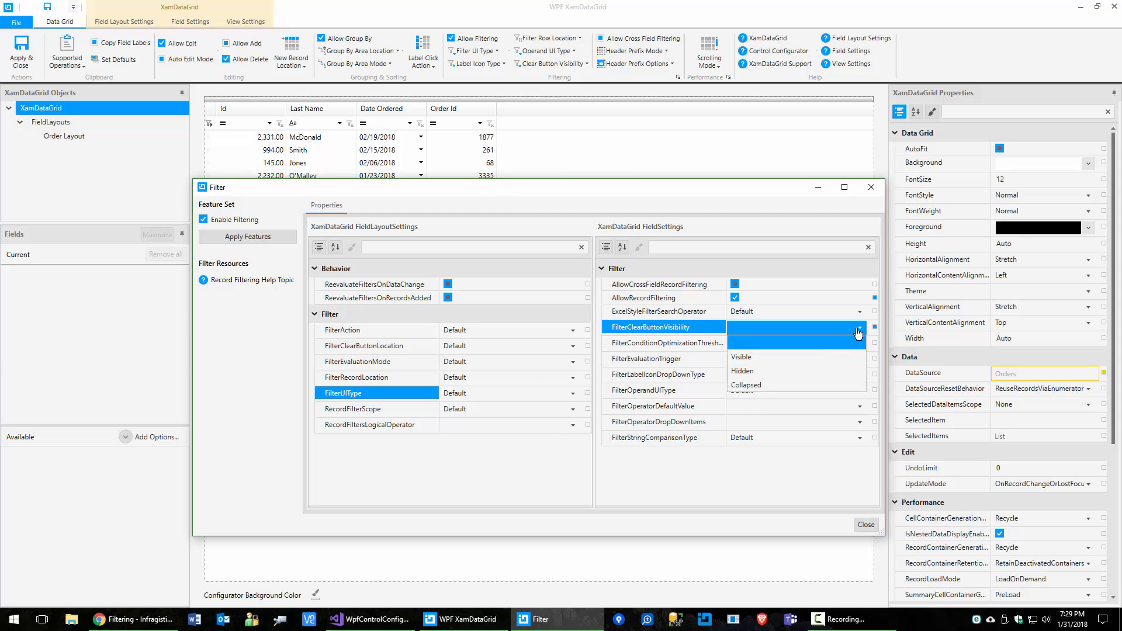
left_click(766, 359)
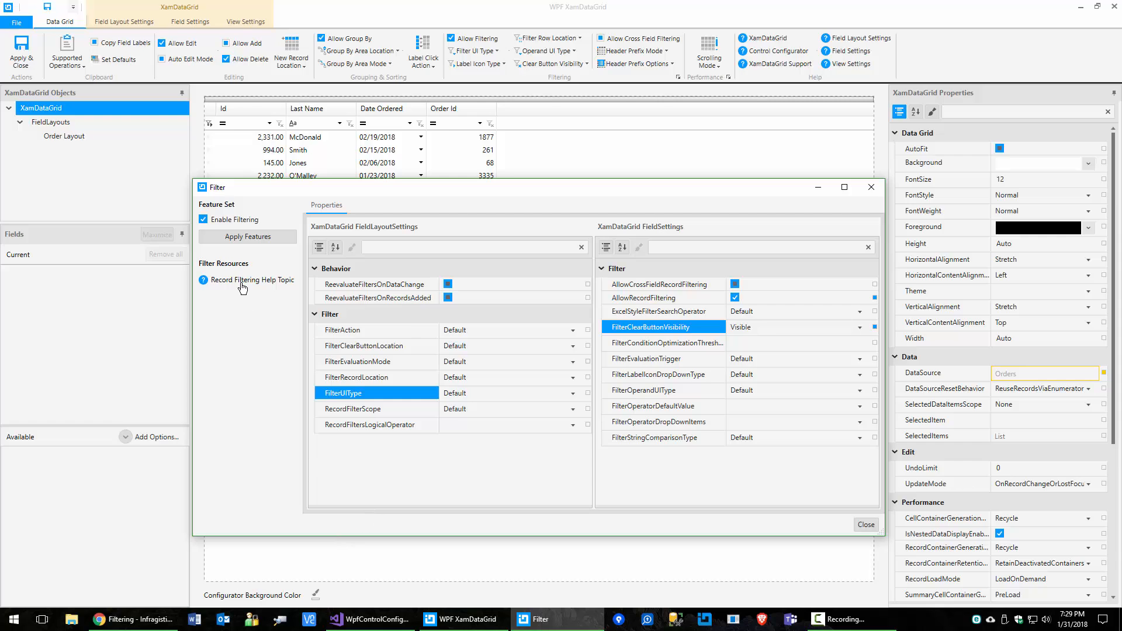
left_click(868, 524)
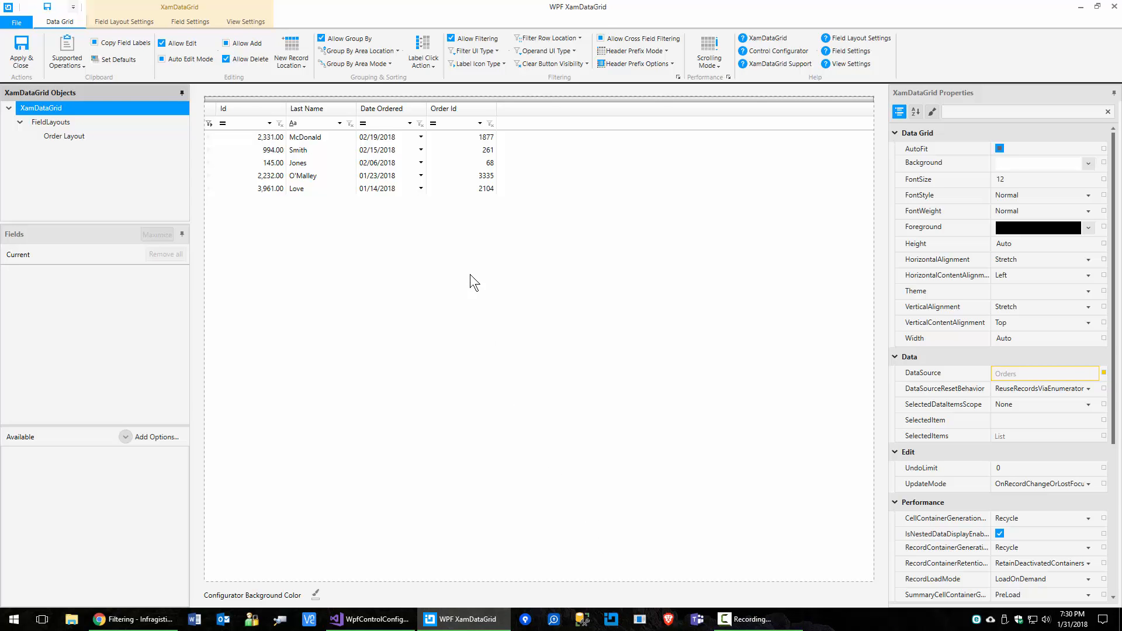
Step: Filter the preview's Order Id column to 68, then look at its (Custom) filter conditions
left_click(478, 124)
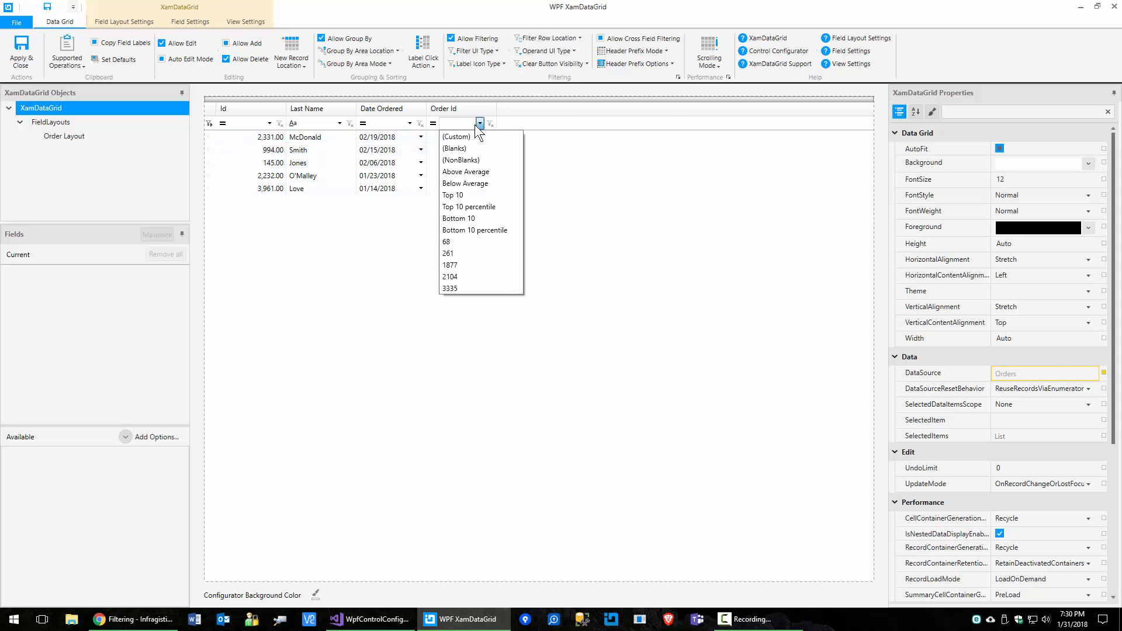
left_click(446, 242)
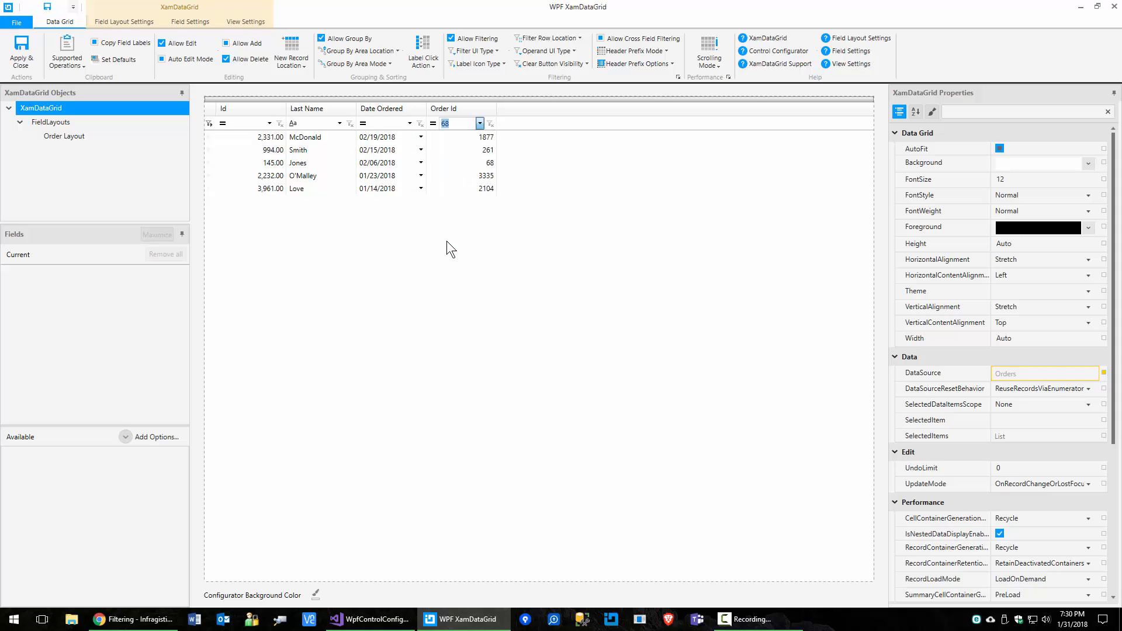
left_click(479, 123)
left_click(458, 136)
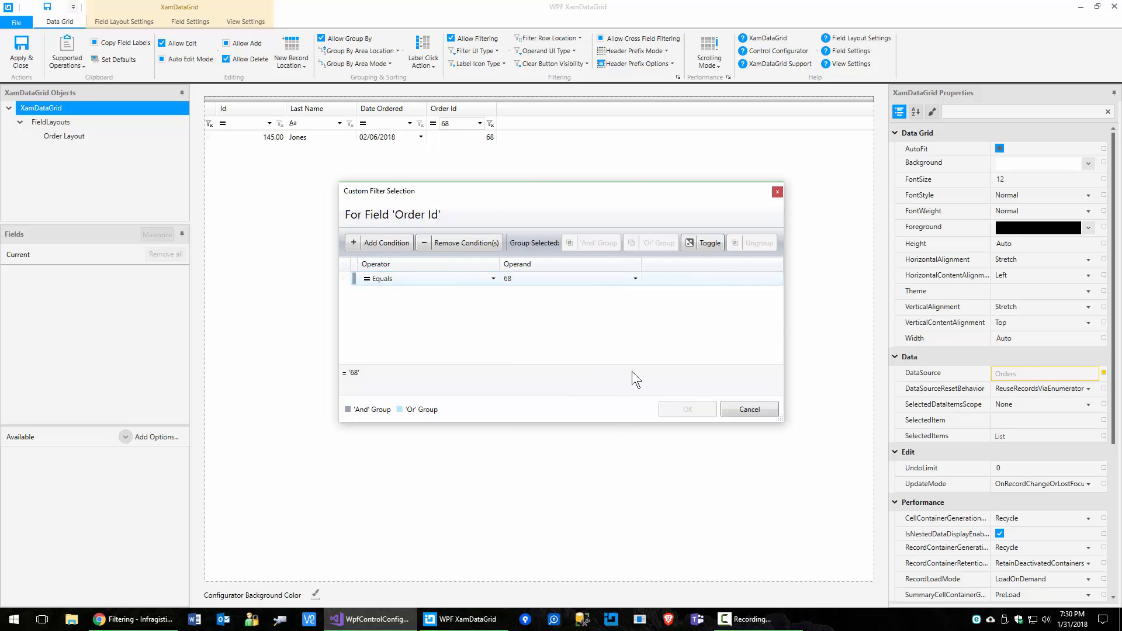
left_click(750, 409)
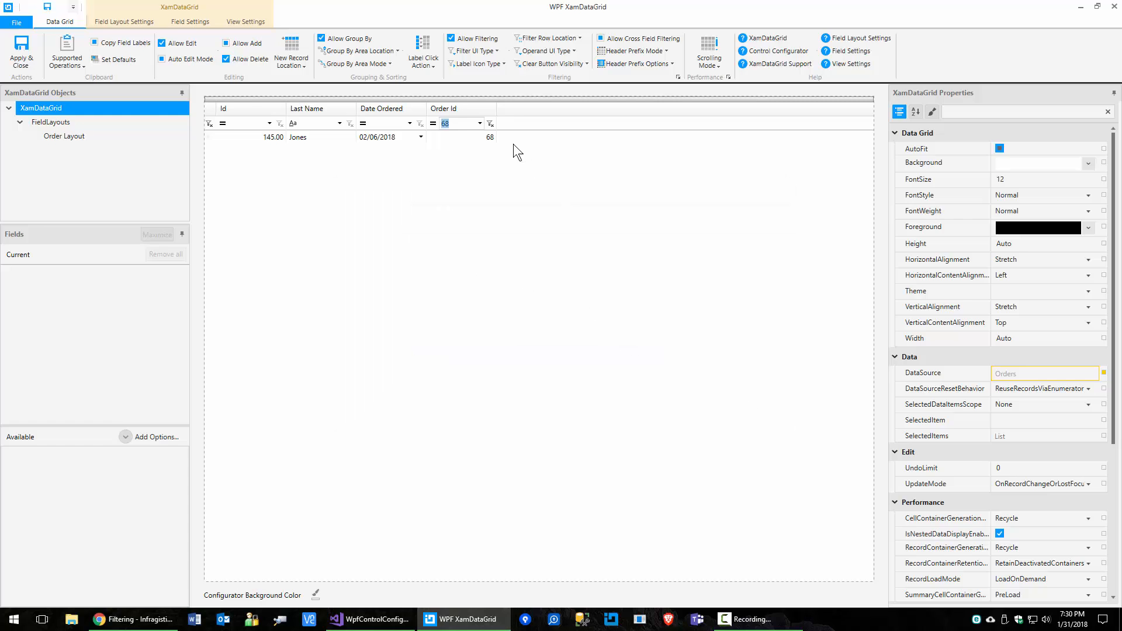
Step: Clear the Order Id filter, reapply 68, and apply the configuration to the grid's XAML
left_click(491, 123)
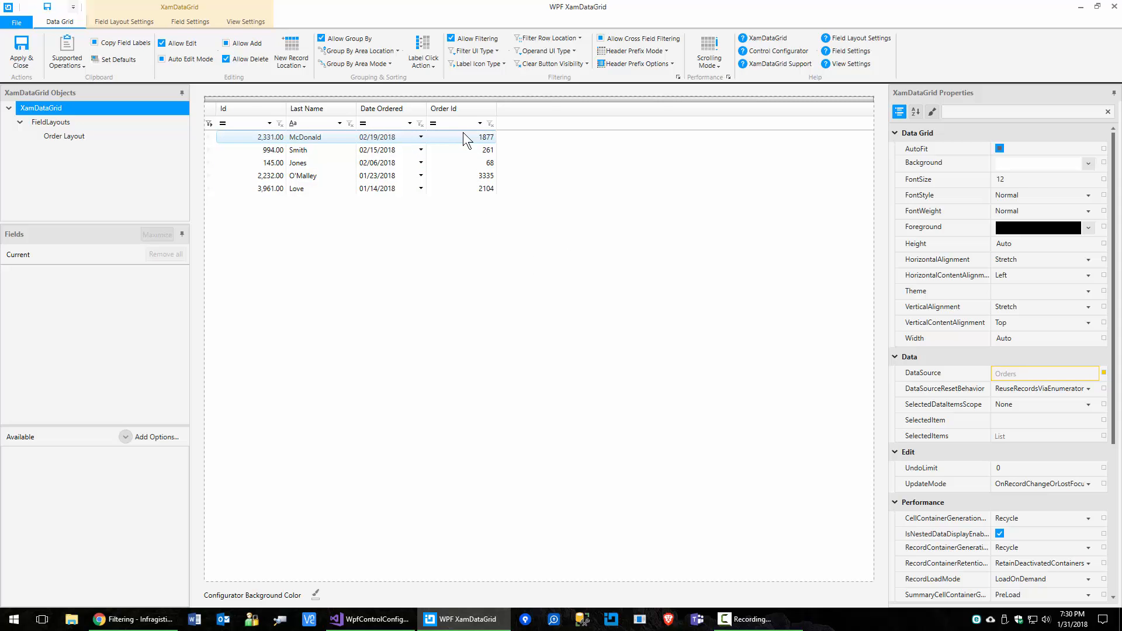
left_click(479, 124)
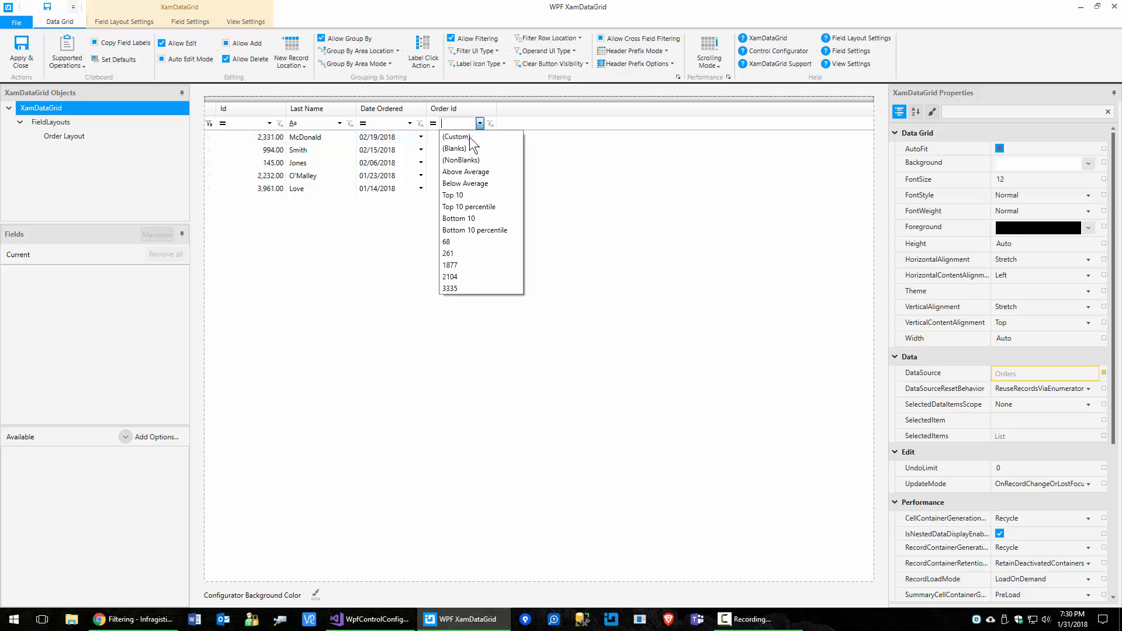
left_click(447, 241)
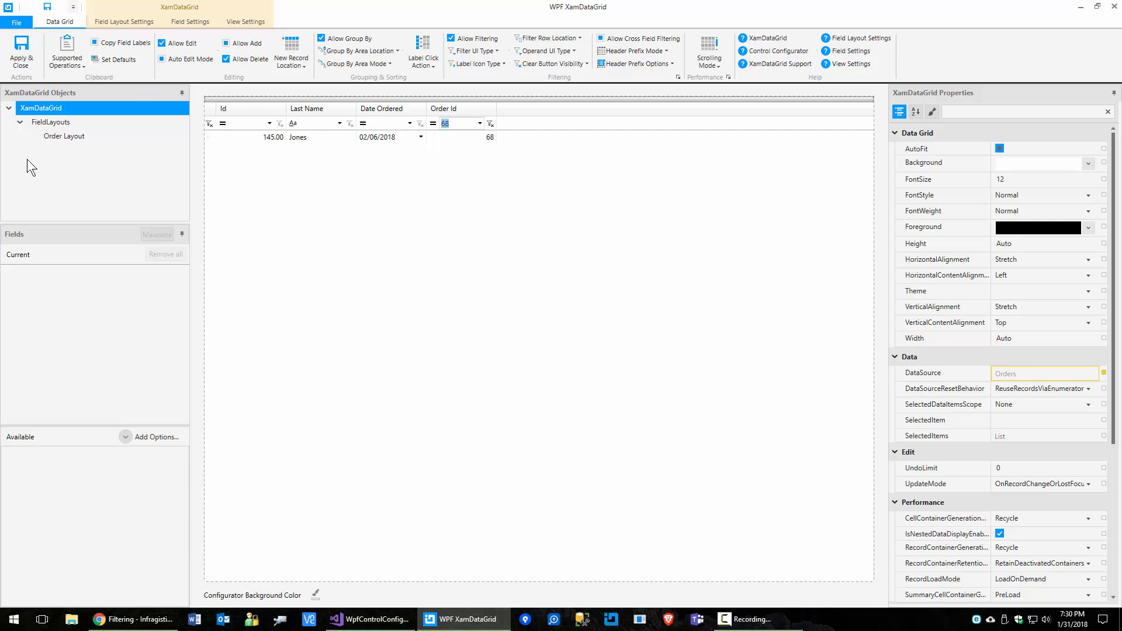
left_click(21, 50)
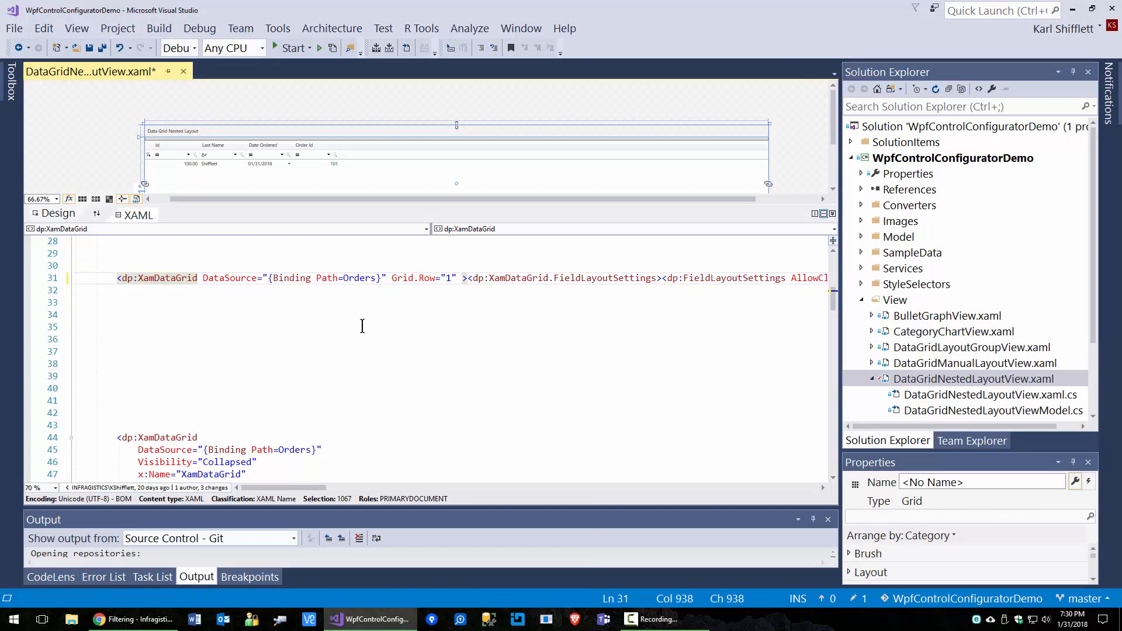
Step: Format the XAML with Ctrl+K, Ctrl+D to reveal FilterClearButtonVisibility="Visible", and place the caret in <dp:XamDataGrid
key("ctrl+k")
key("ctrl+d")
scroll(470, 272, "down", 4)
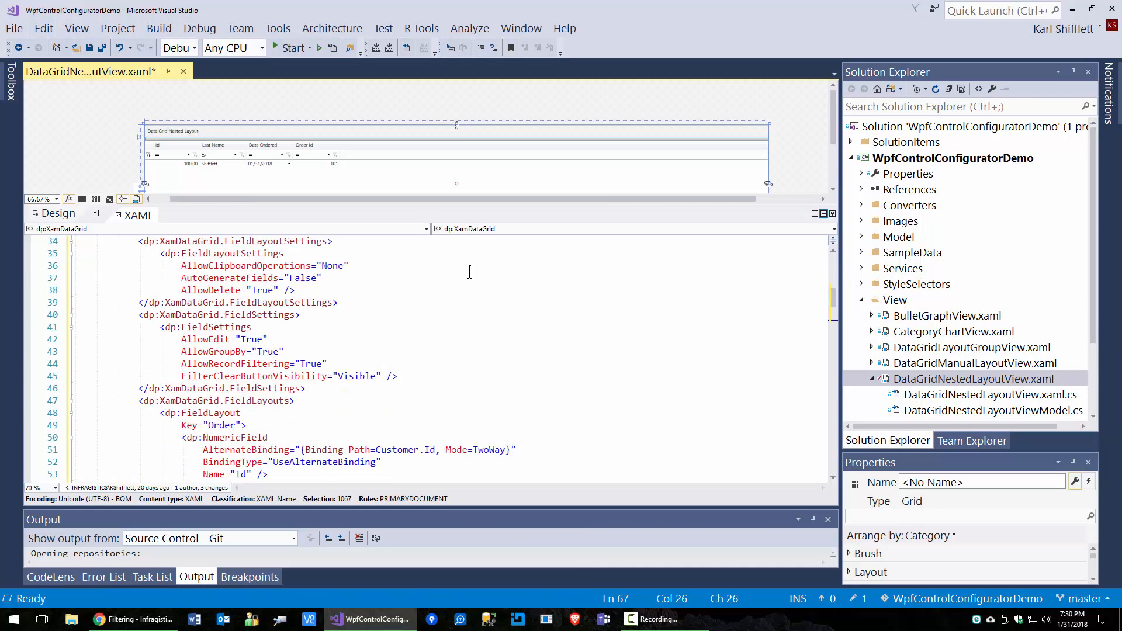
scroll(469, 272, "down", 4)
scroll(470, 272, "up", 4)
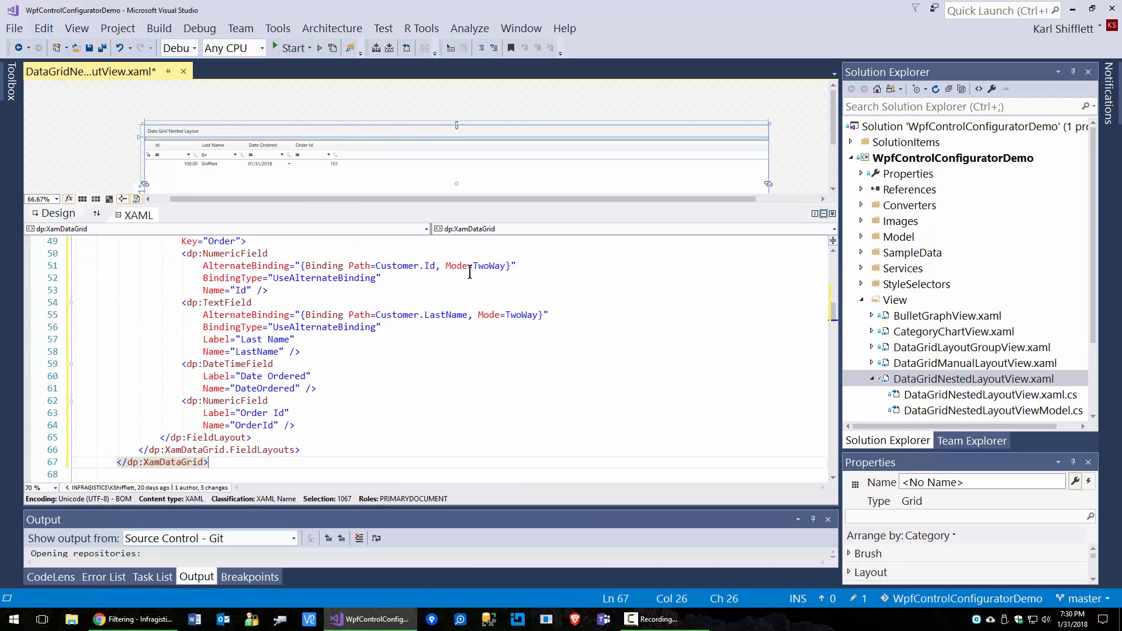
scroll(470, 271, "up", 3)
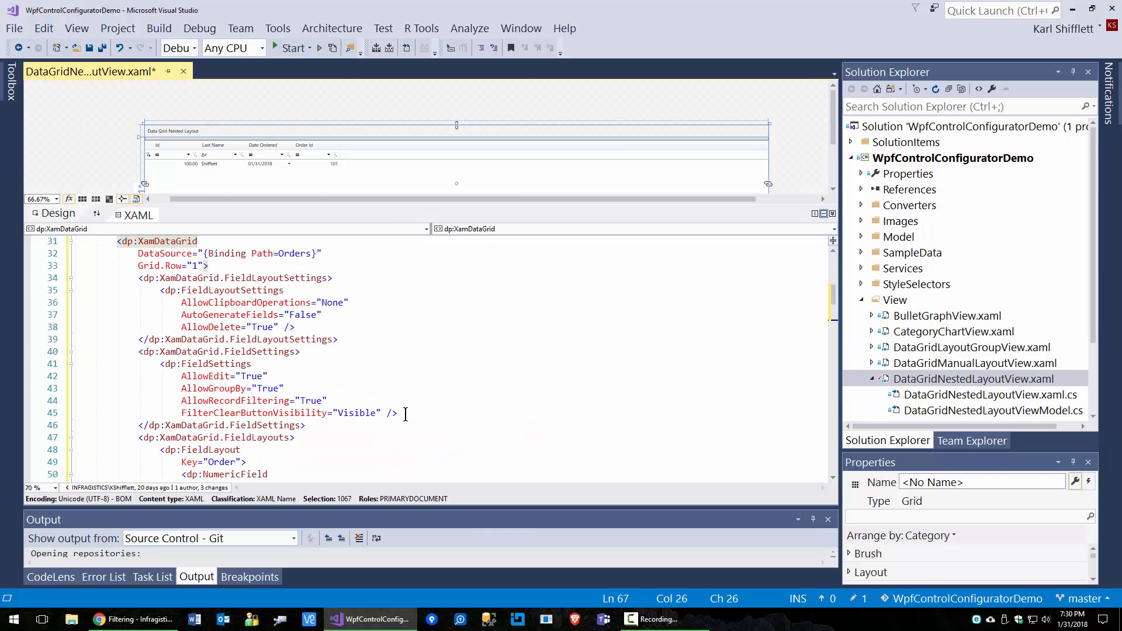
scroll(402, 410, "up", 3)
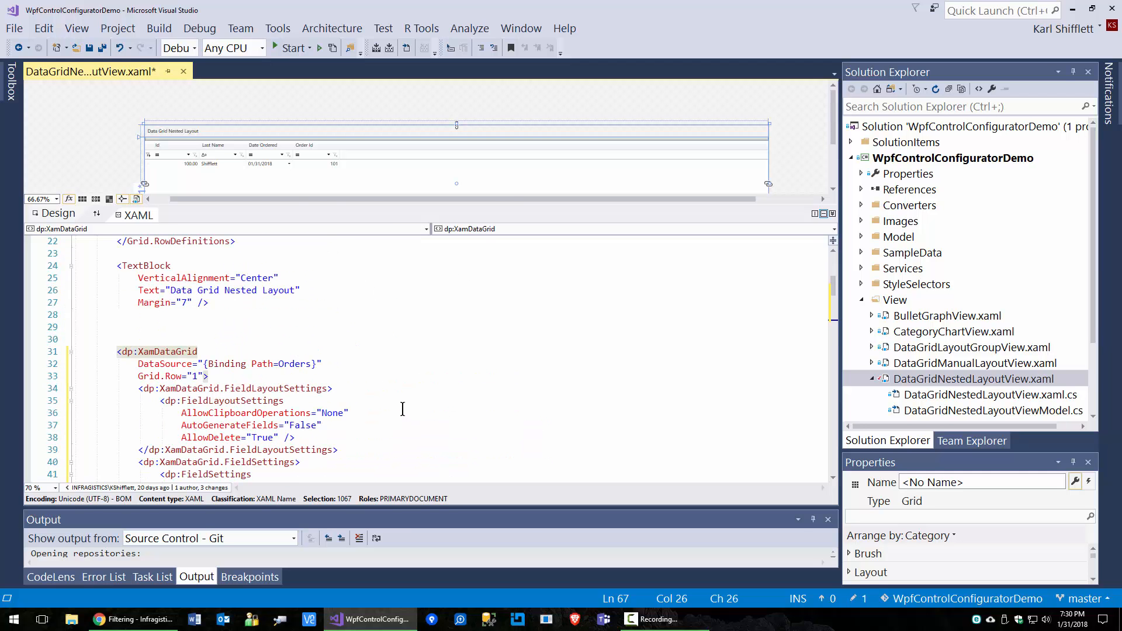
left_click(149, 351)
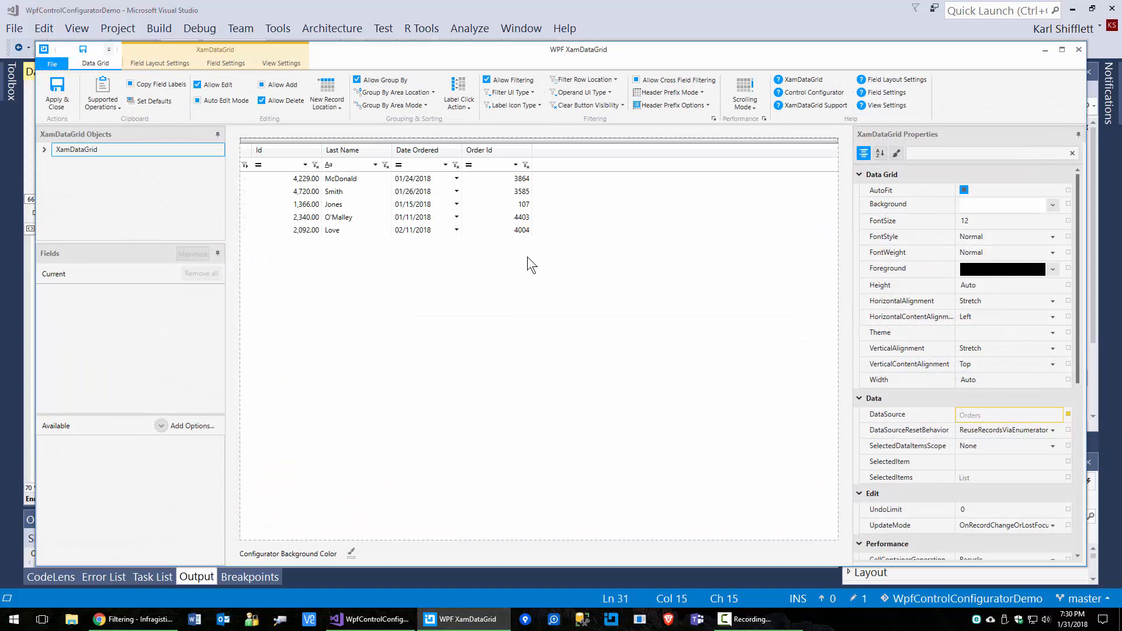
Step: Maximize the WPF XamDataGrid configurator window
double_click(487, 50)
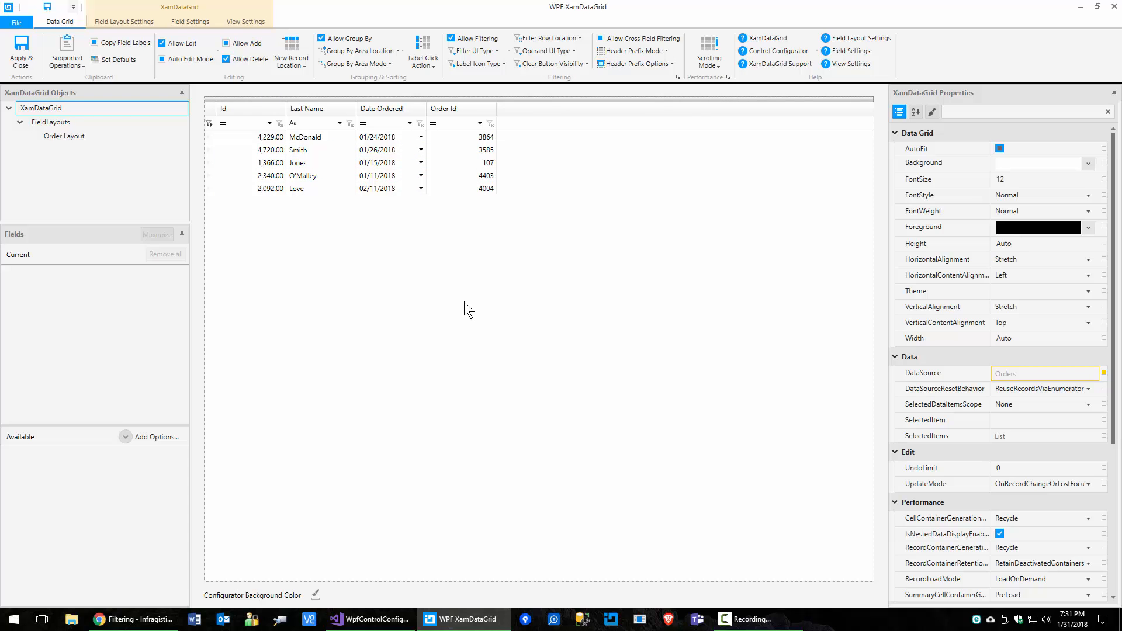
Step: Choose FieldChooserButton as the Header Prefix Mode and apply it to the XamDataGrid markup
left_click(657, 51)
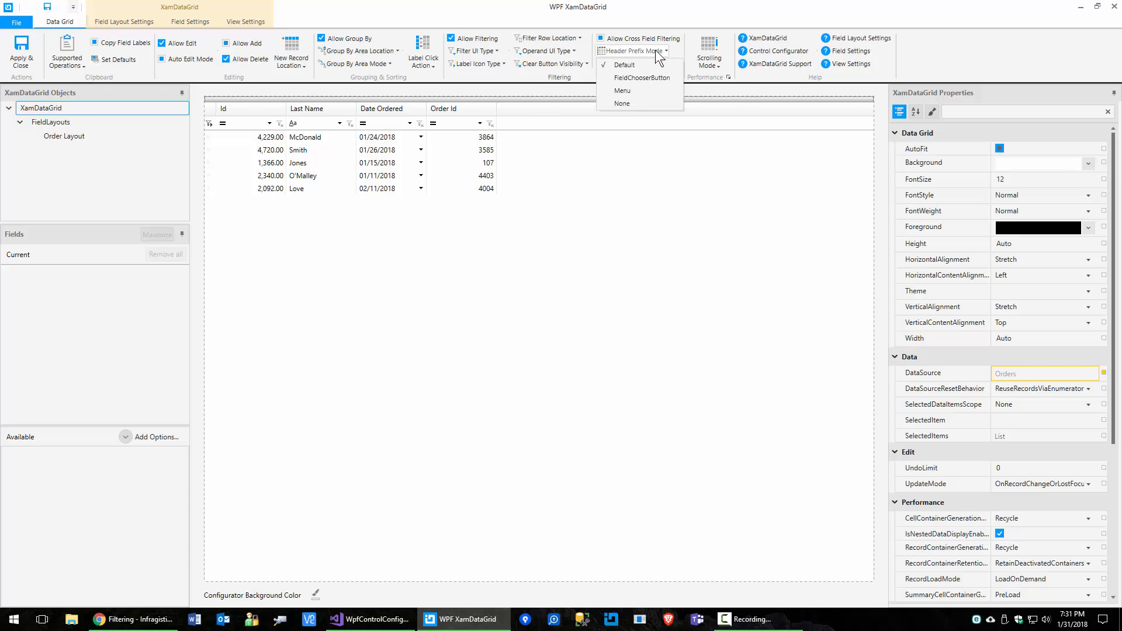
left_click(637, 78)
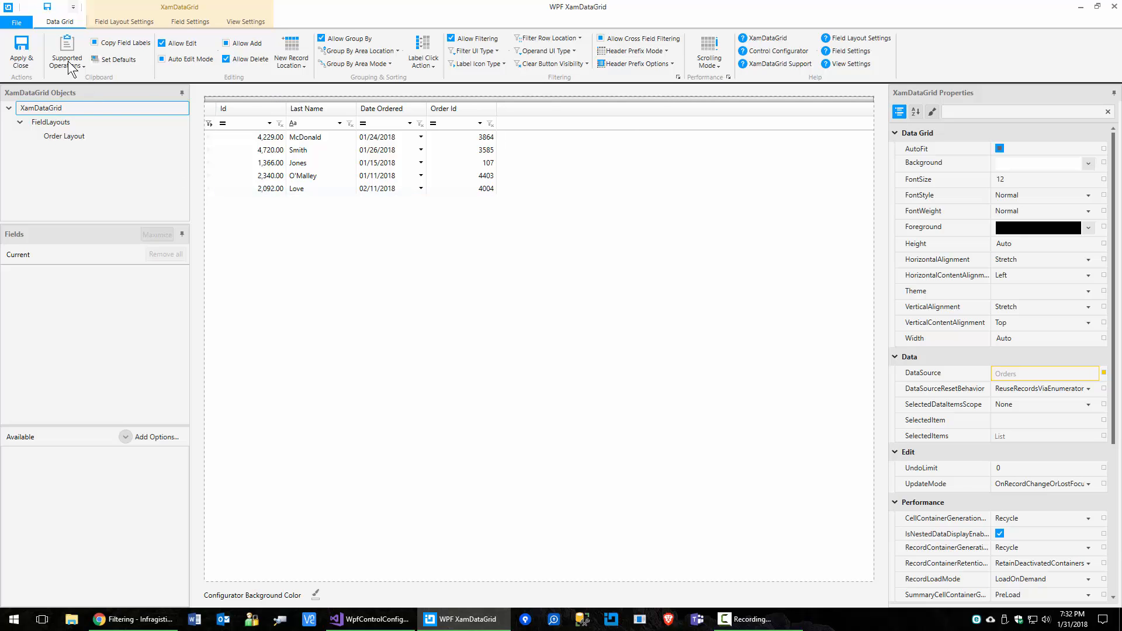
left_click(21, 58)
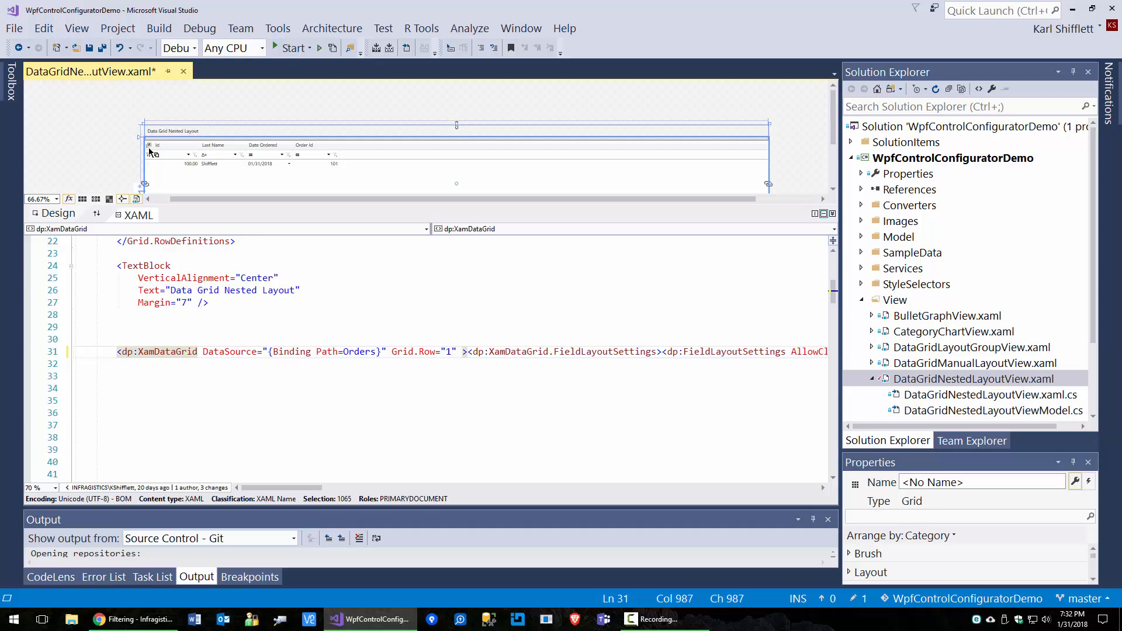
Step: Run the demo and open then close the Data Grid Nested Layout grid's Field Chooser, then exit
left_click(289, 48)
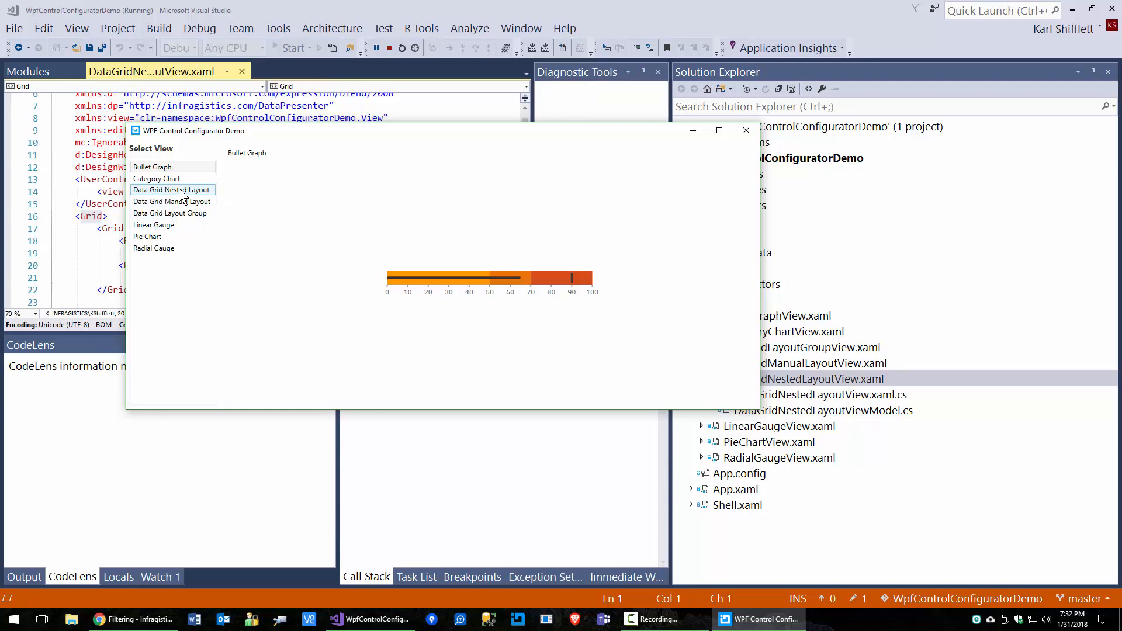
left_click(180, 192)
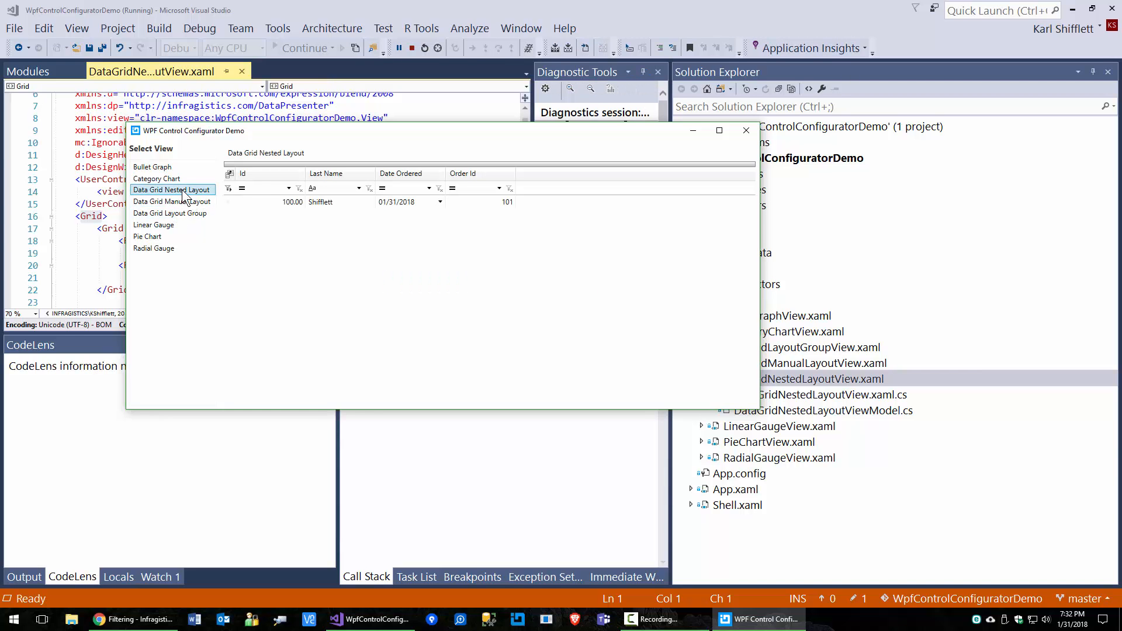
left_click(230, 175)
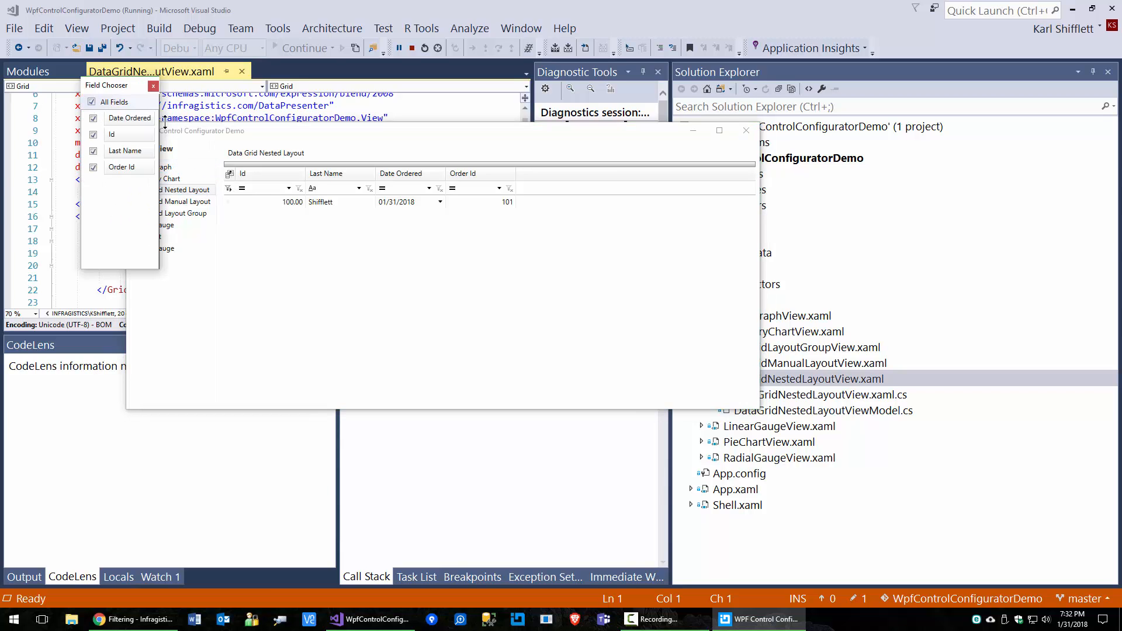
left_click(154, 86)
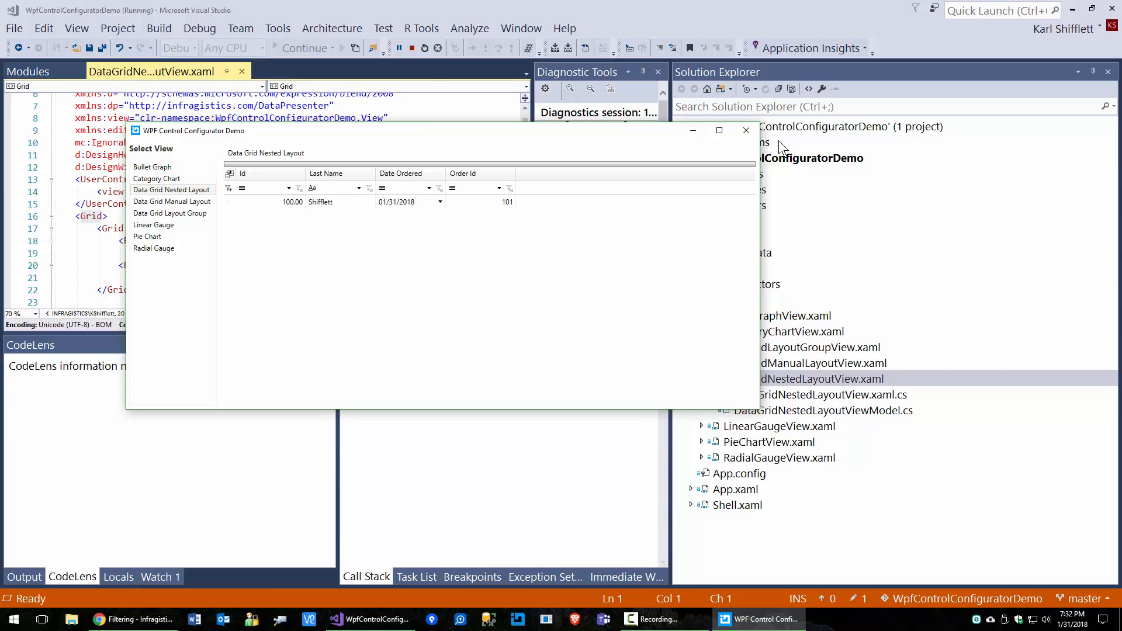
left_click(746, 131)
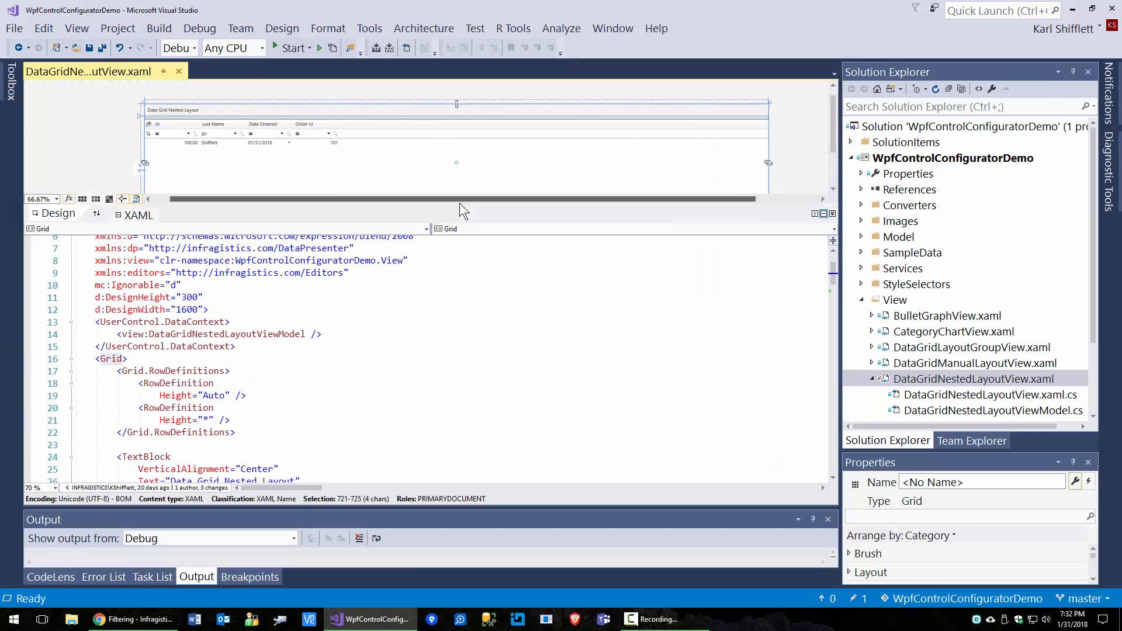
Step: Reopen the XamDataGrid in the configurator through Quick Actions (Ctrl+.) and maximize it
scroll(168, 388, "down", 5)
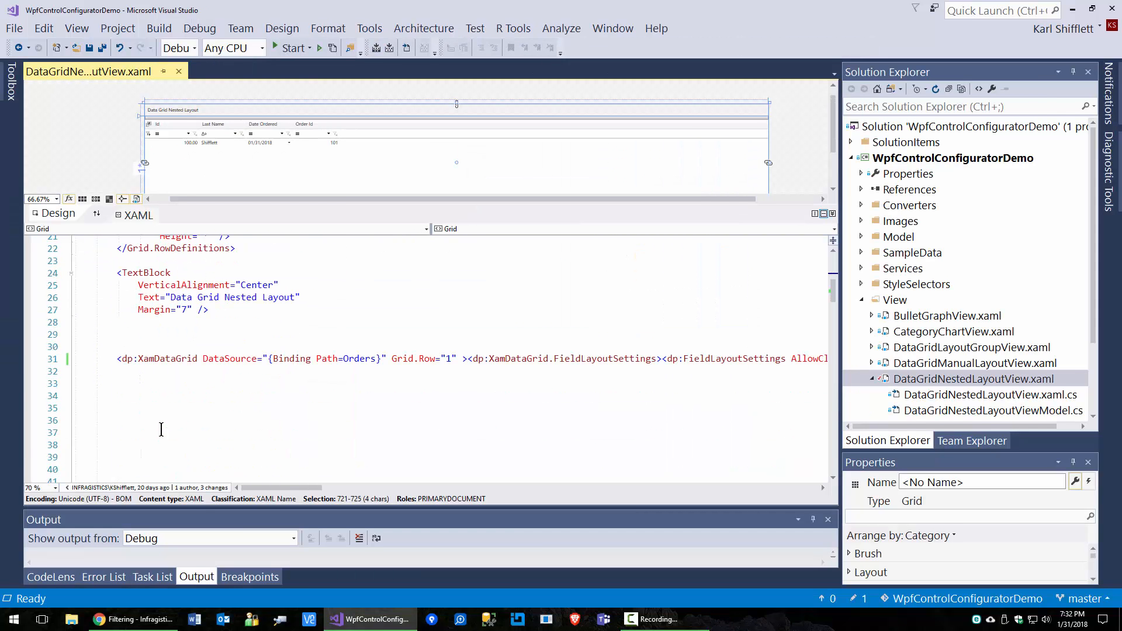
left_click(149, 358)
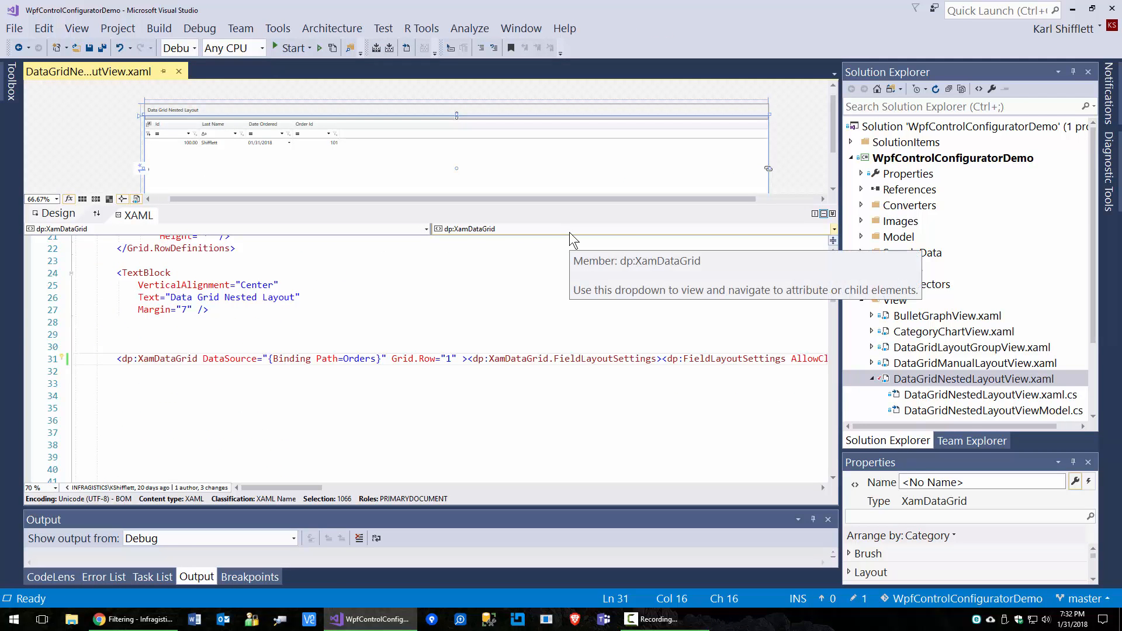
key("ctrl+period")
key("Return")
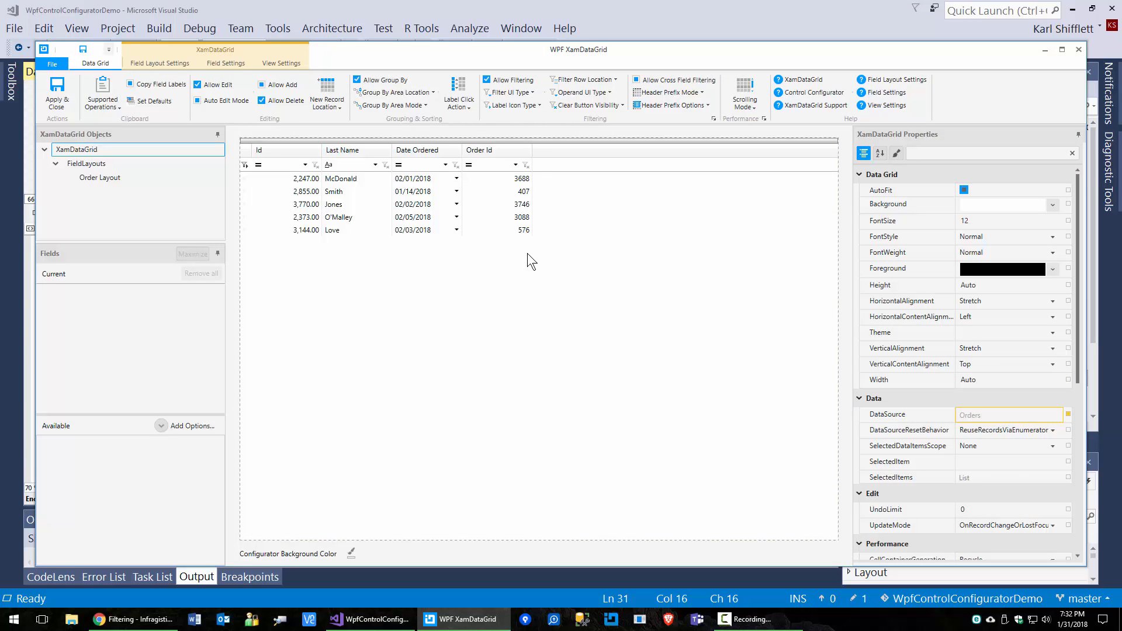
double_click(757, 48)
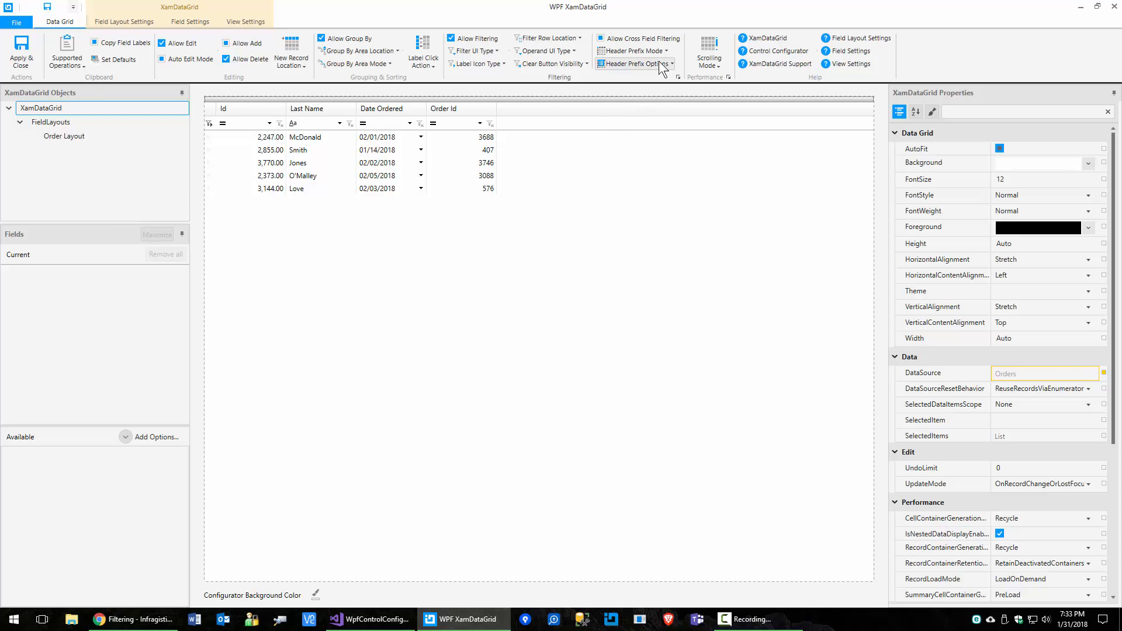
Step: Look through the Header Prefix Mode and Header Prefix Options lists without changing them
left_click(656, 50)
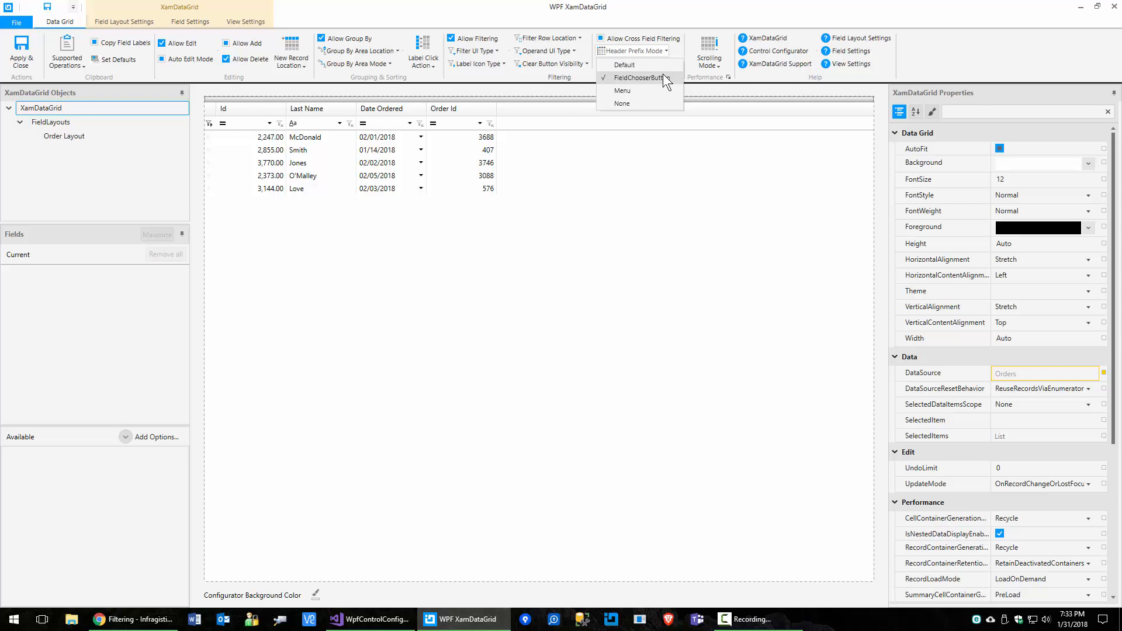
left_click(701, 159)
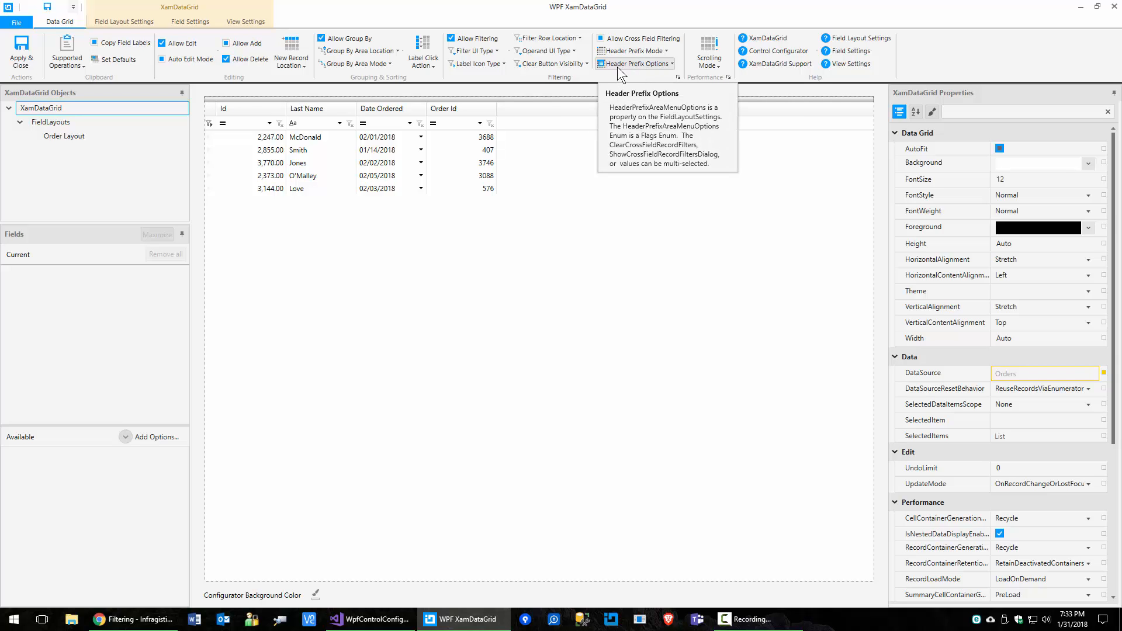
left_click(637, 50)
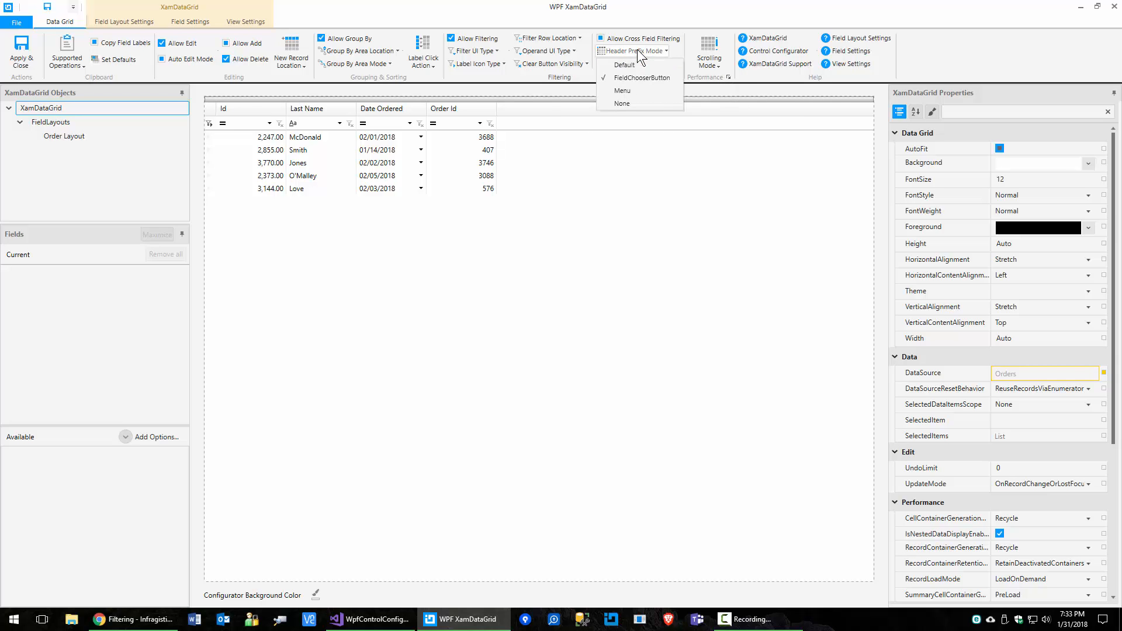
left_click(602, 170)
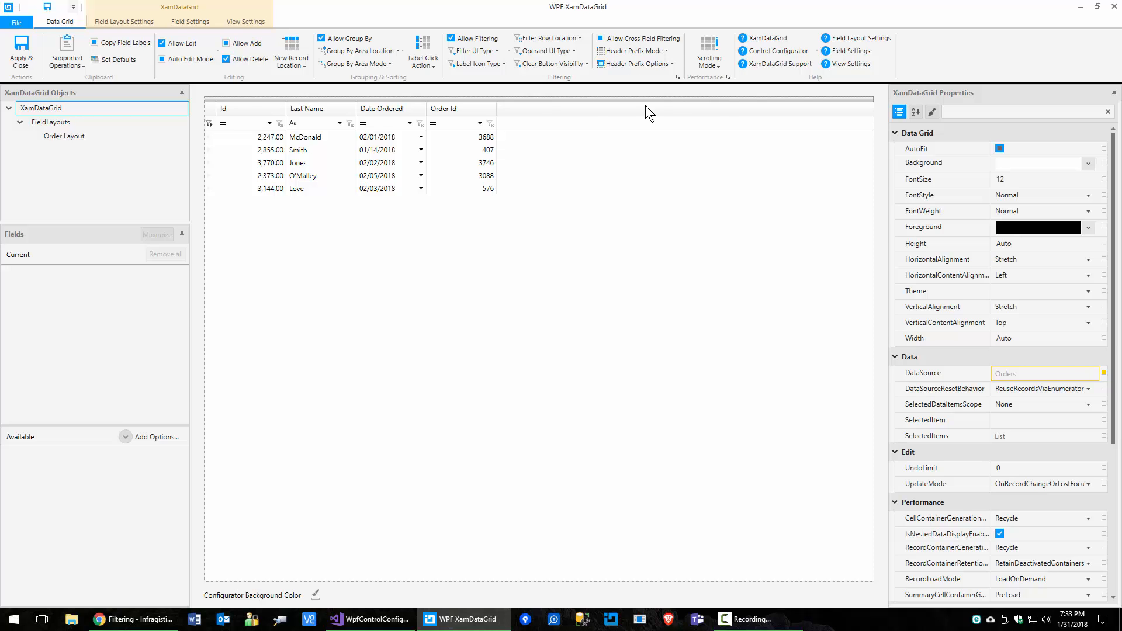
left_click(653, 64)
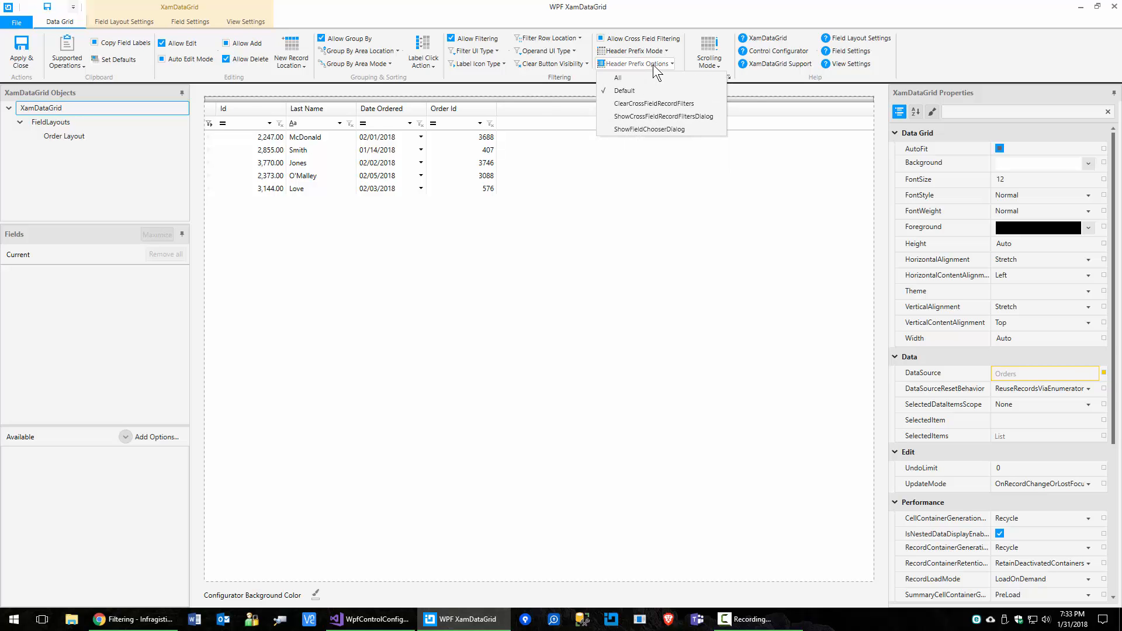
left_click(671, 185)
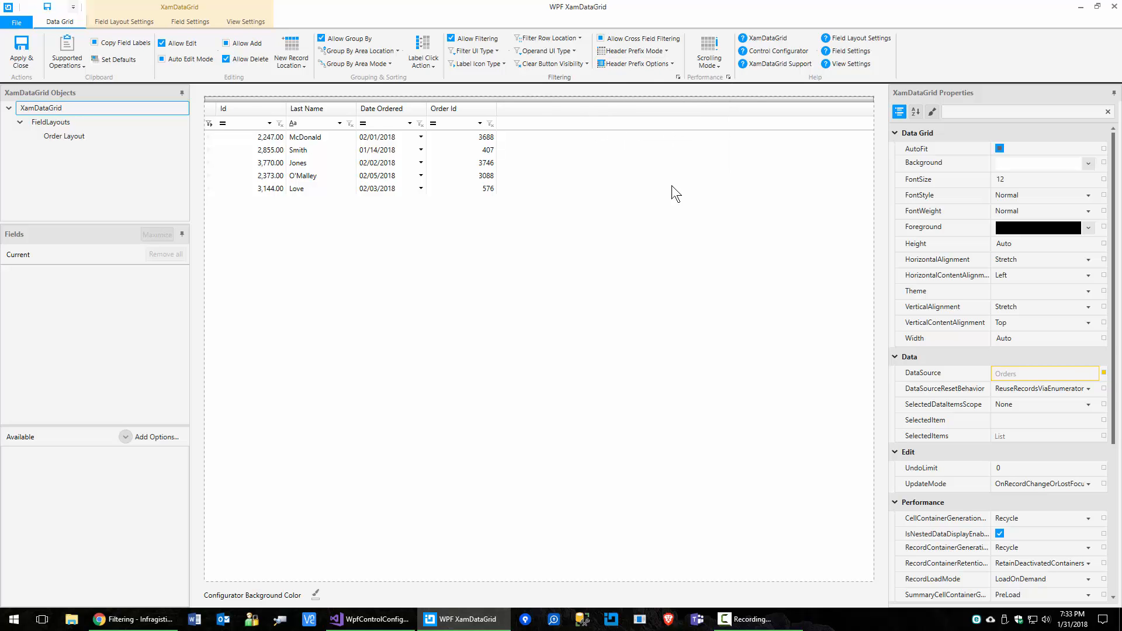
Step: Set Header Prefix Mode to Menu and add ClearCrossFieldRecordFilters to the header prefix options
left_click(649, 54)
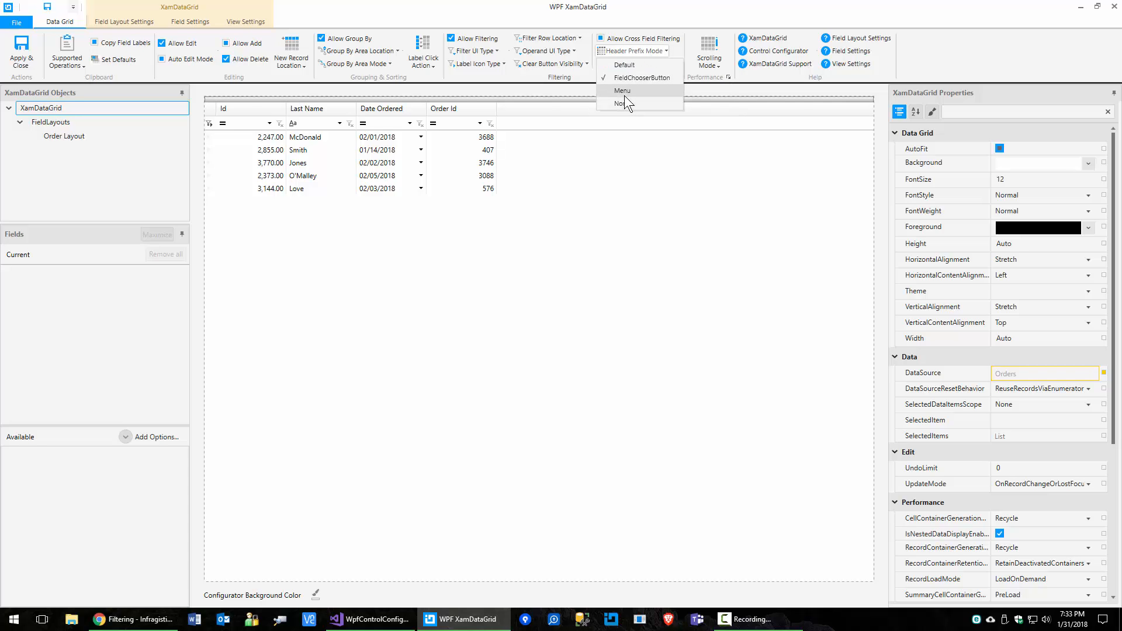
left_click(623, 94)
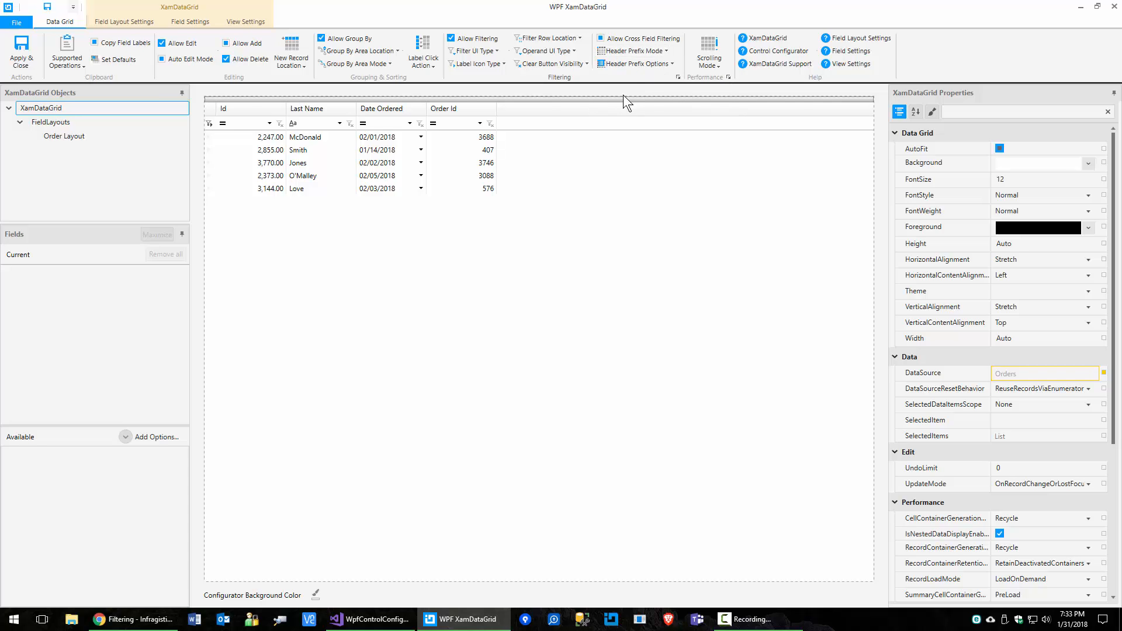
left_click(641, 65)
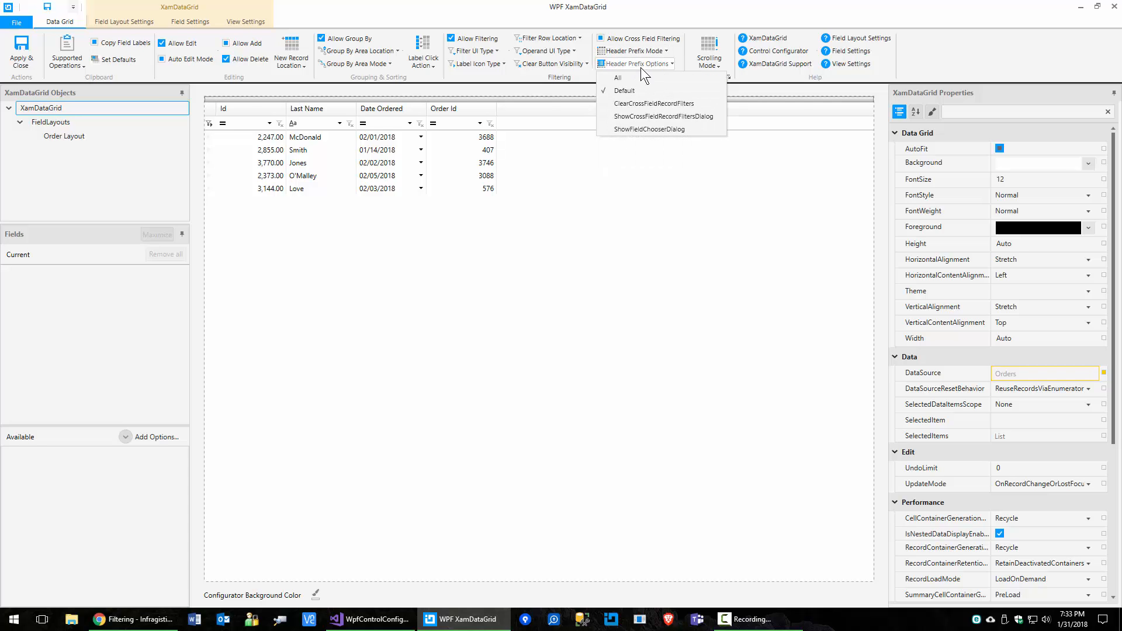
left_click(637, 104)
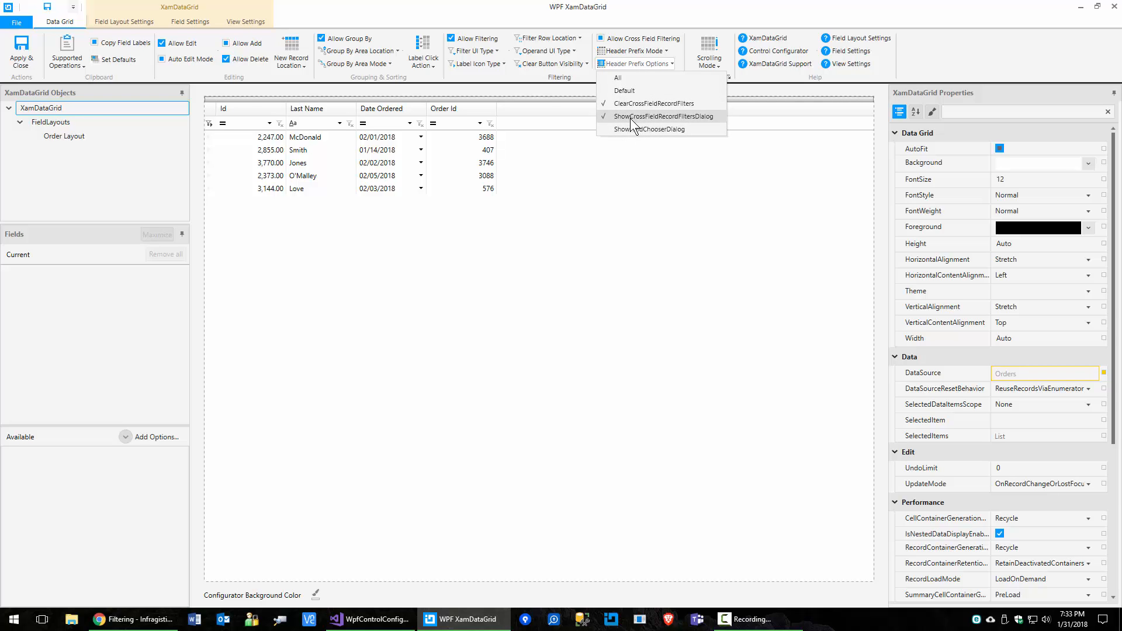
left_click(625, 169)
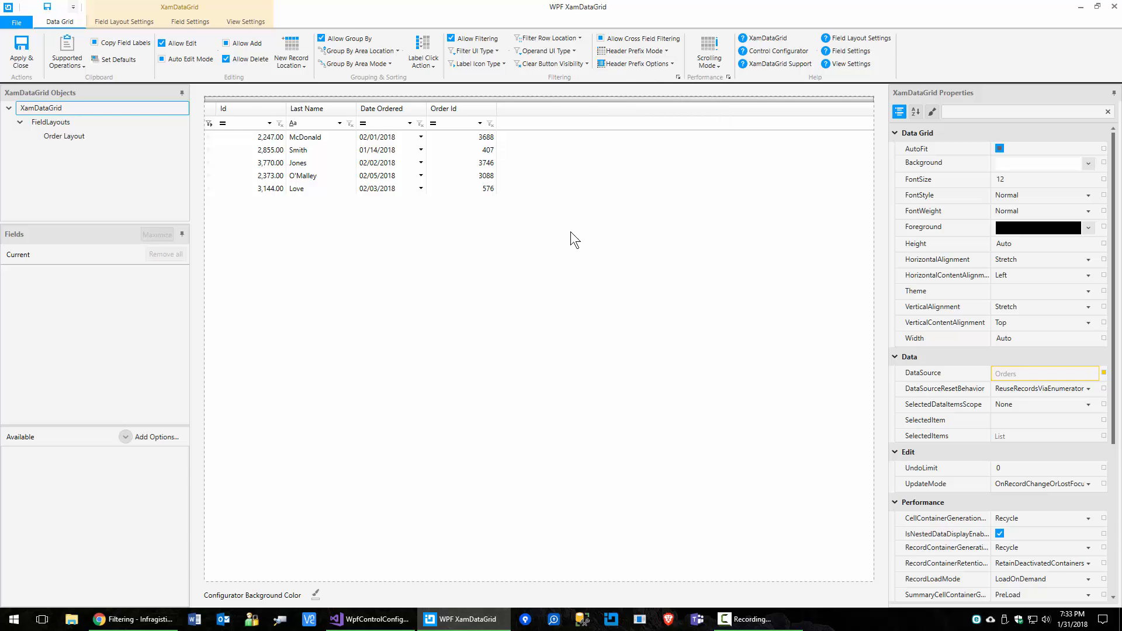
Step: Apply the Menu header prefix settings to the XAML and close the reopened configurator
left_click(28, 50)
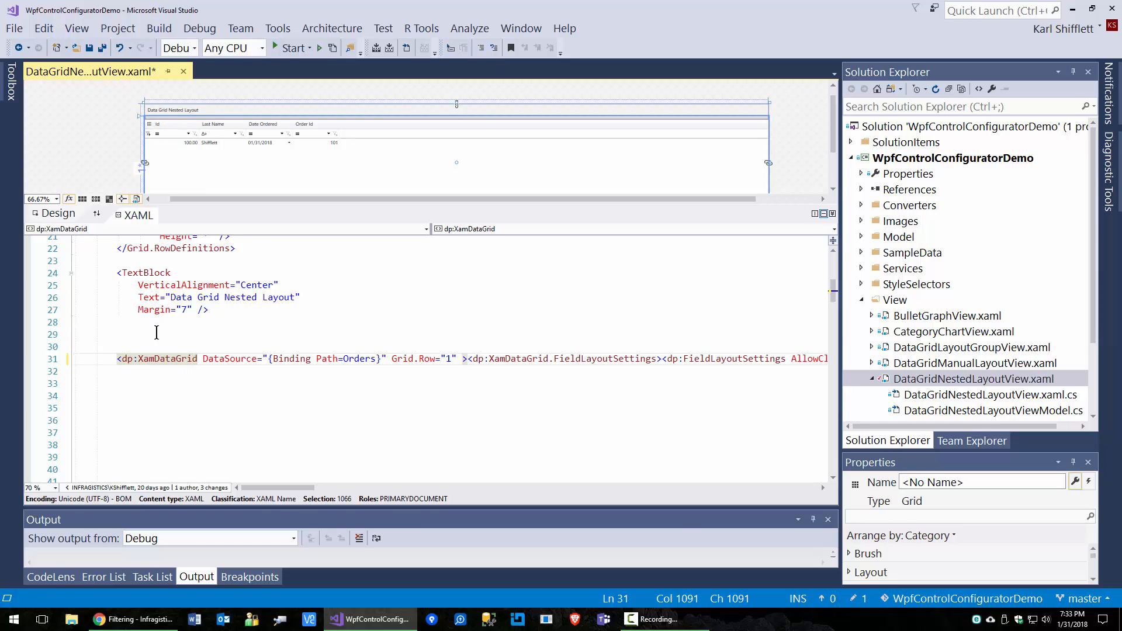
left_click(159, 358)
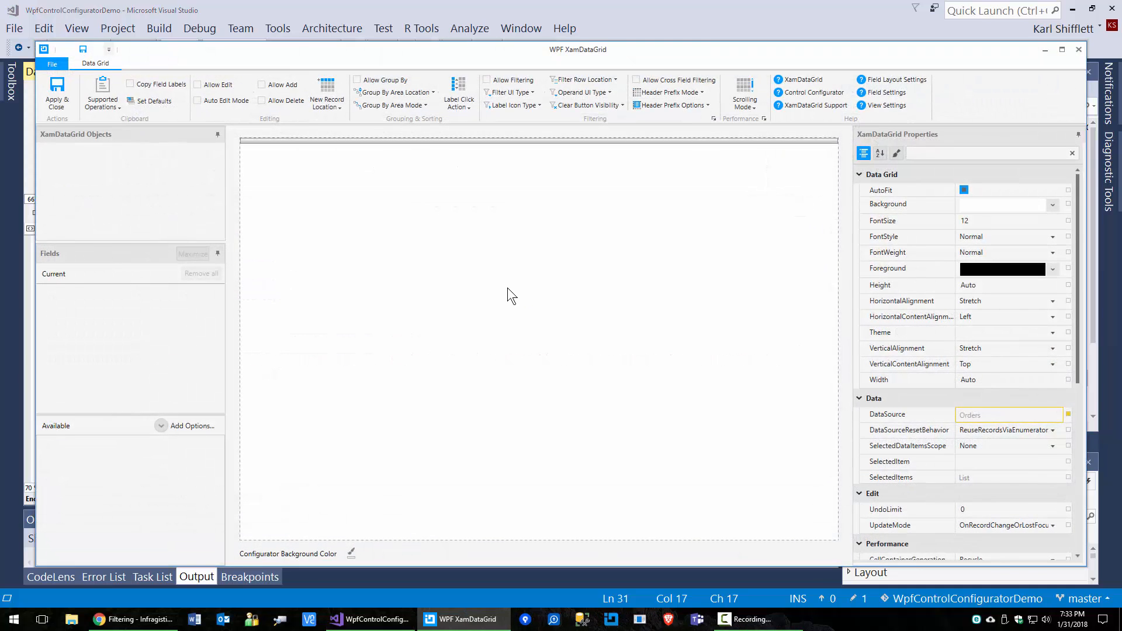
left_click(1079, 50)
Step: Run the demo and open Show Field Chooser... from the Data Grid Nested Layout header menu, then exit
left_click(296, 48)
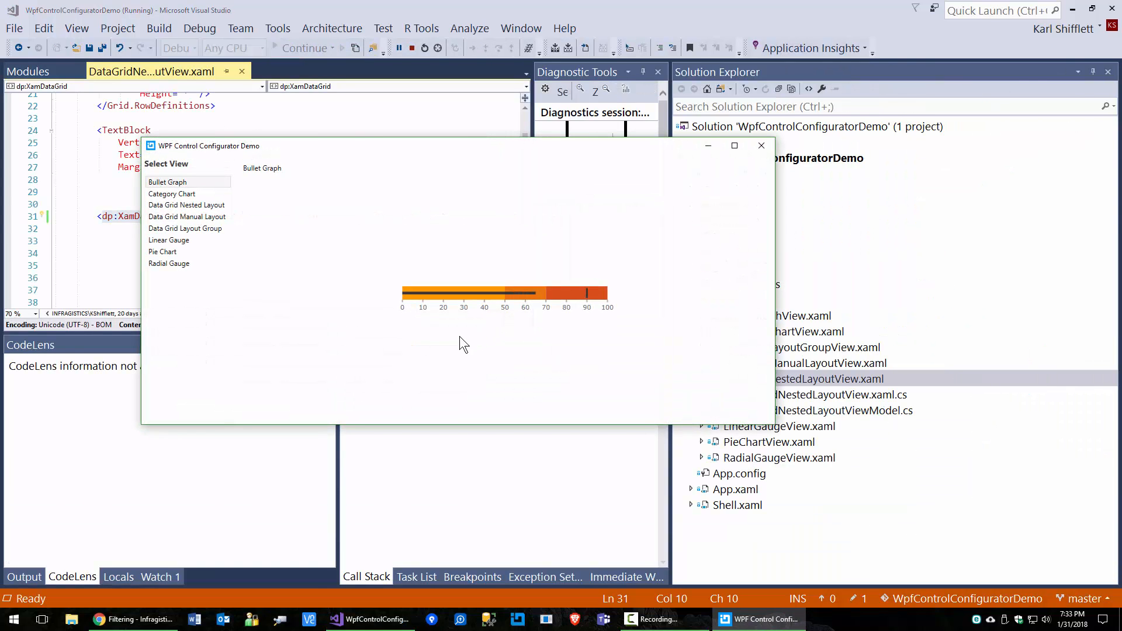
left_click(200, 206)
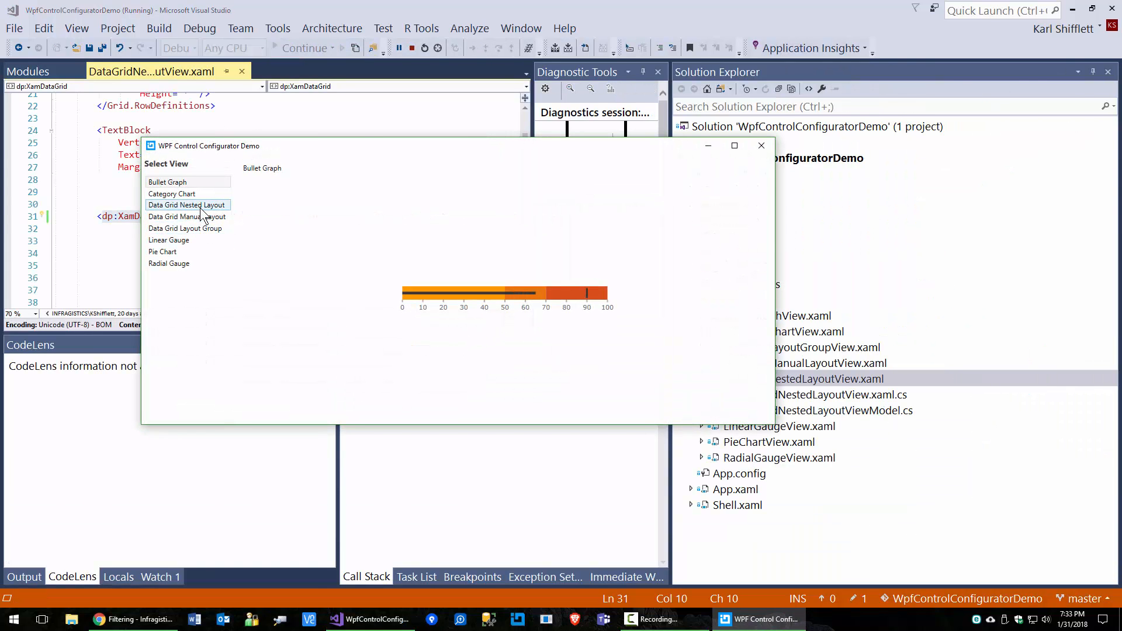
left_click(246, 189)
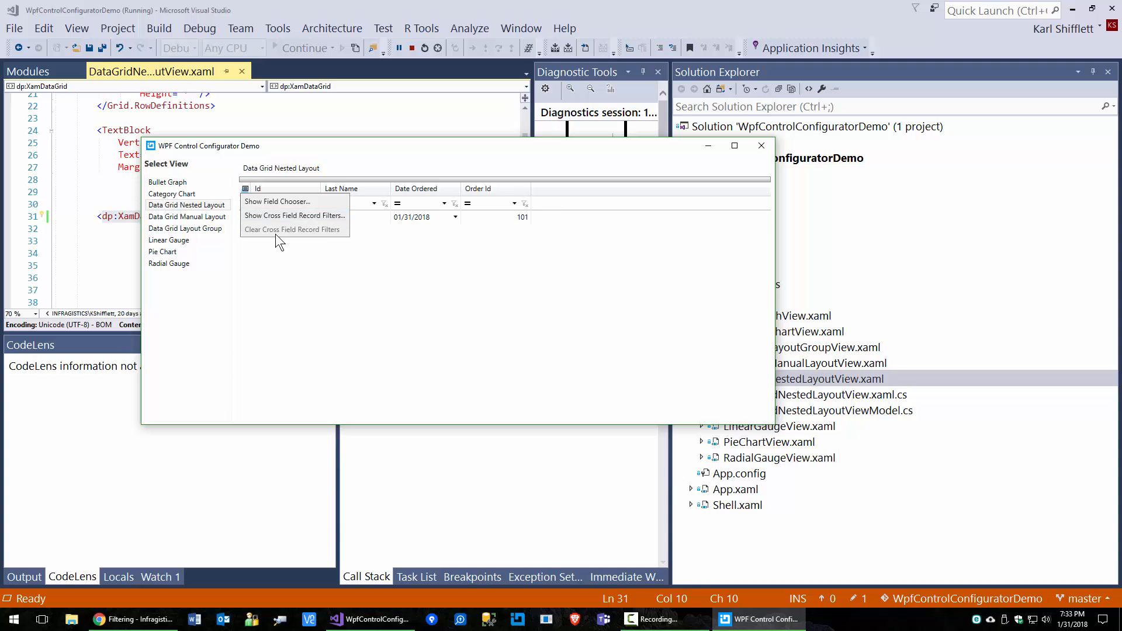
left_click(279, 201)
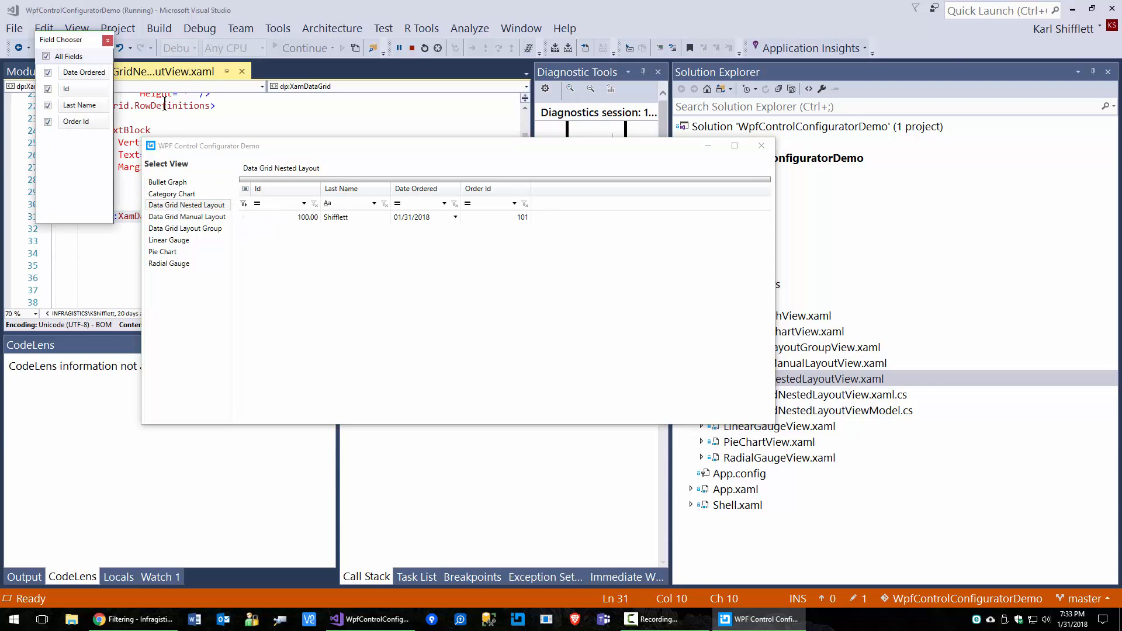
left_click(116, 34)
left_click(761, 146)
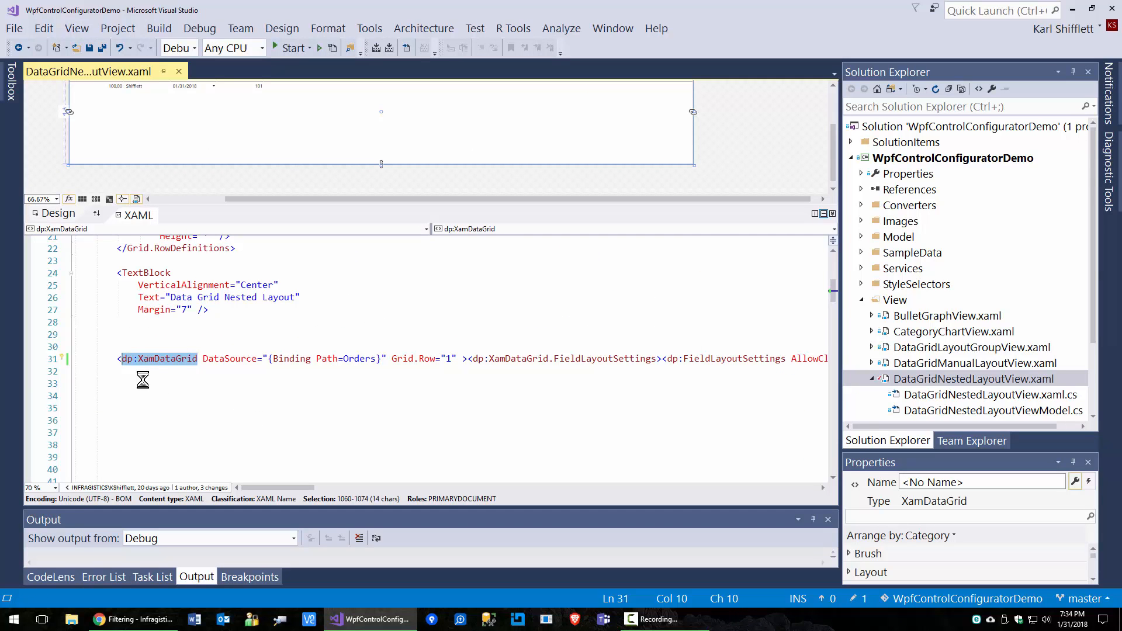
Step: Relaunch the XamDataGrid configurator with Ctrl+. from the grid tag and maximize it
left_click(165, 359)
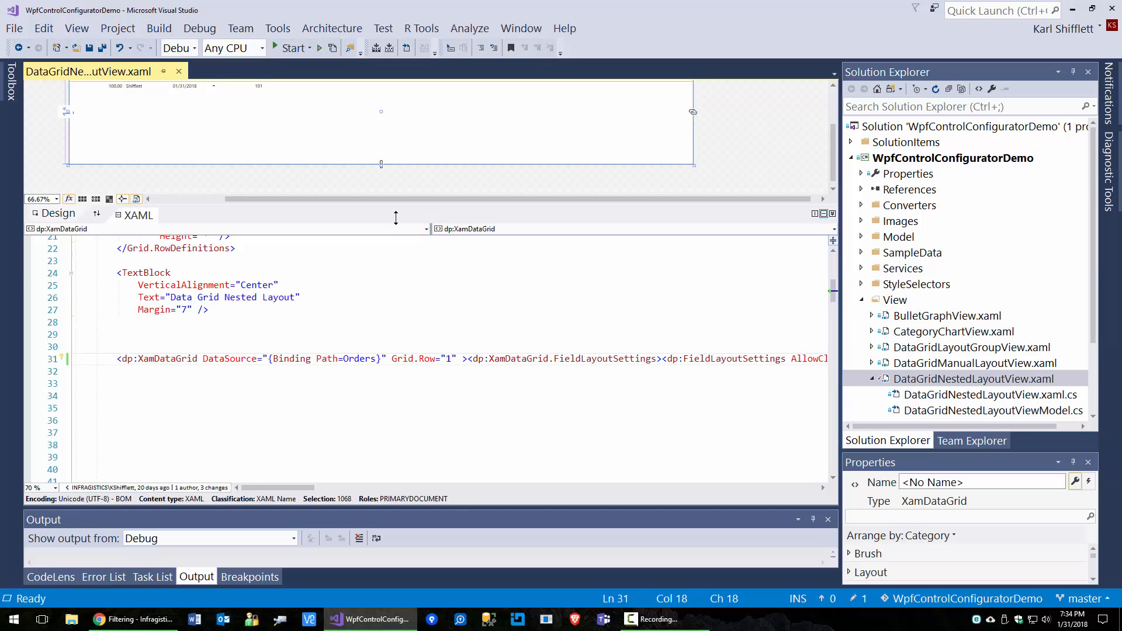
key("ctrl+.")
key("Return")
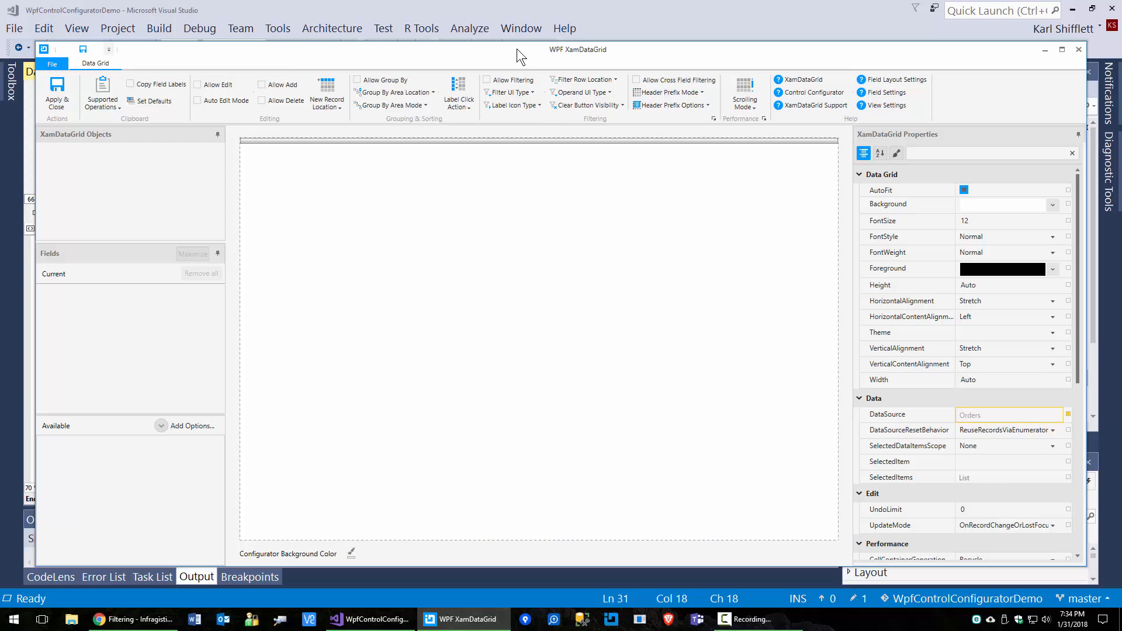
double_click(516, 48)
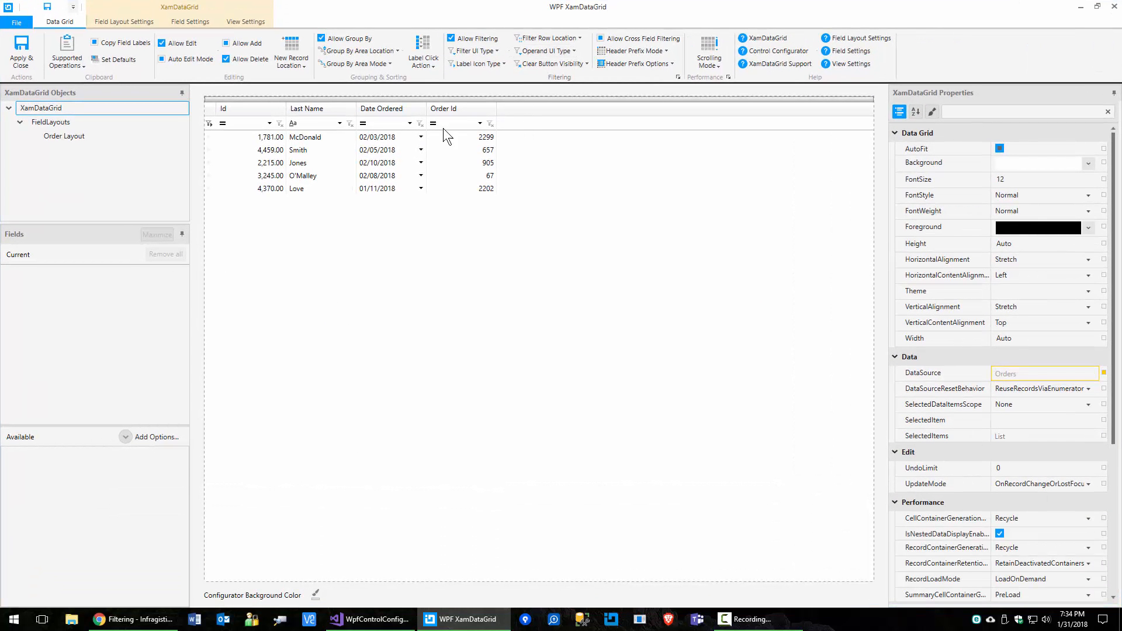
Step: Confirm the Header Prefix Options and Menu mode were kept, then bring up the filtering help page
left_click(663, 63)
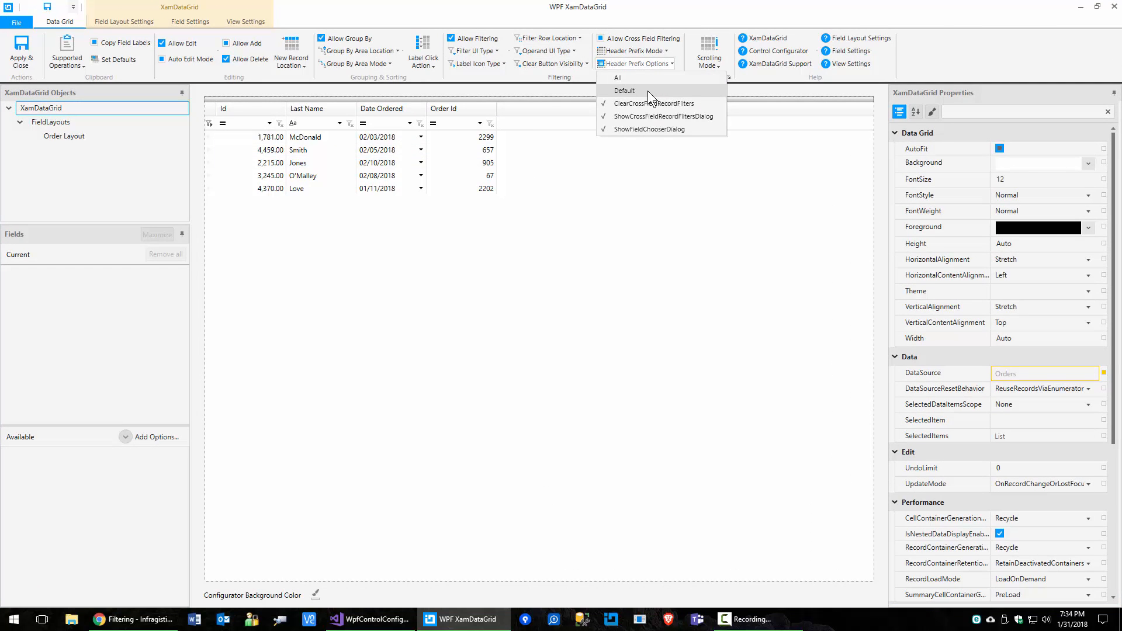
left_click(647, 90)
left_click(646, 50)
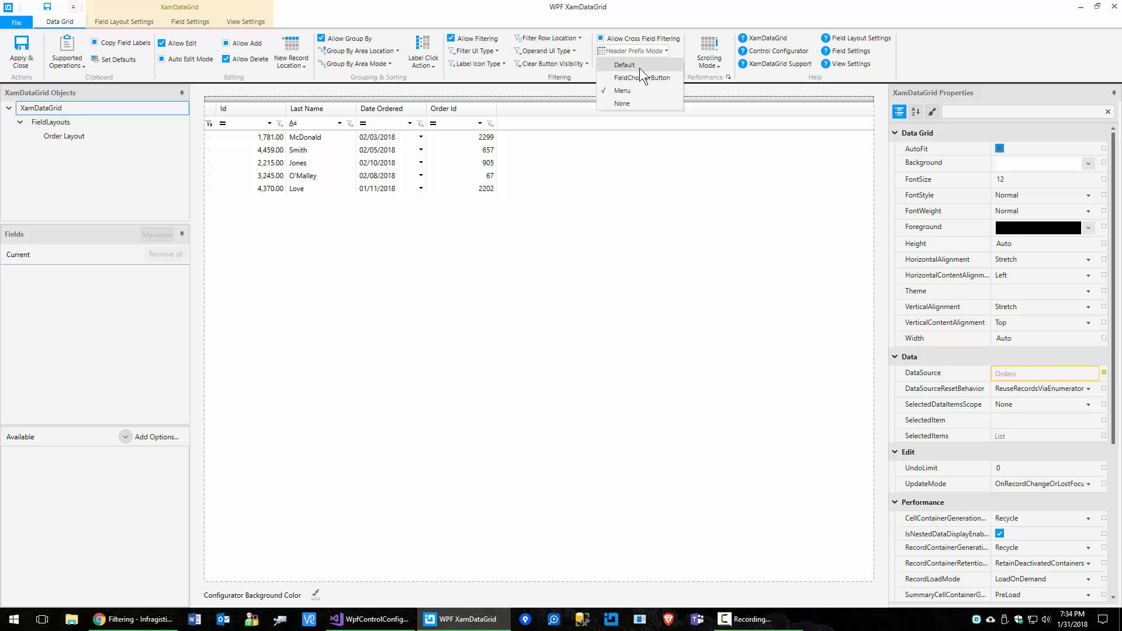
left_click(639, 67)
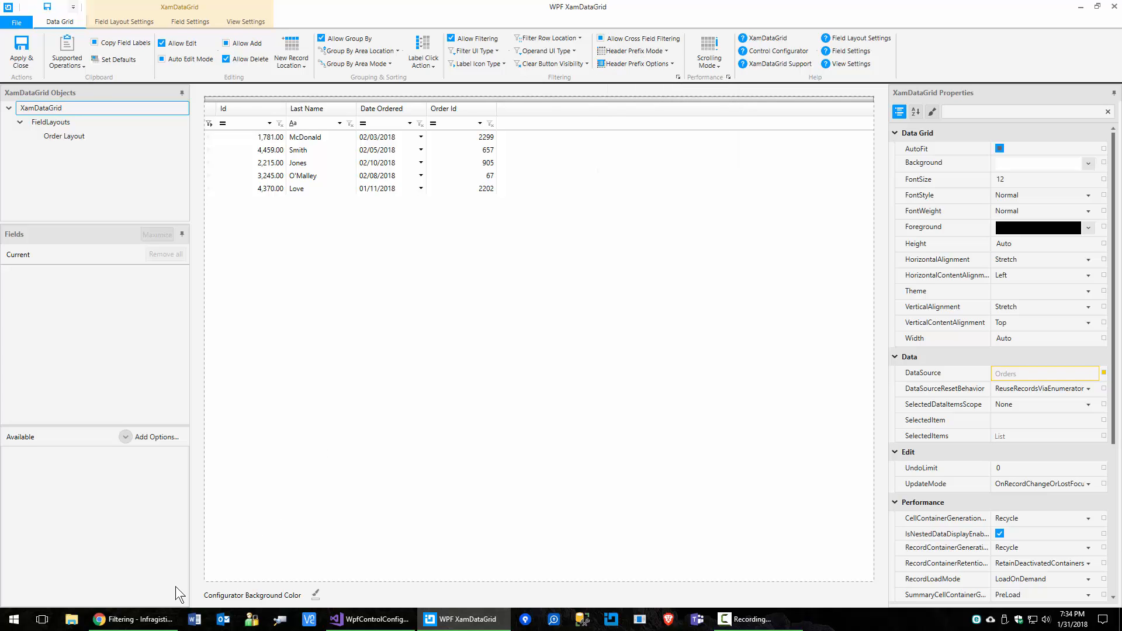
left_click(133, 619)
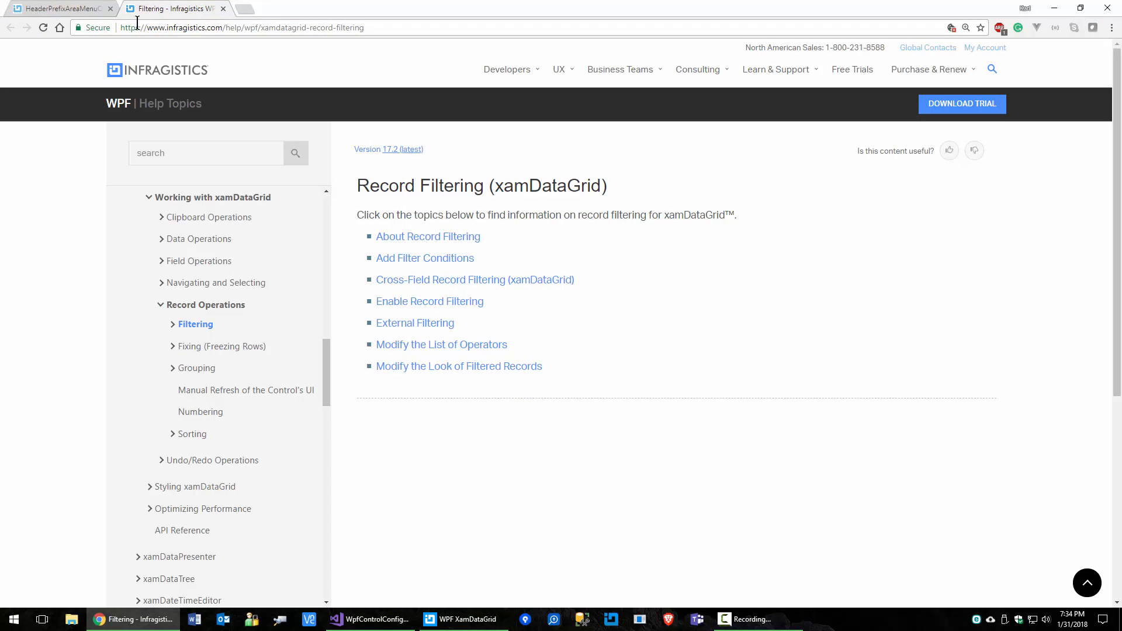
Step: Read the HeaderPrefixAreaMenuOptions page and highlight its Remarks note requiring Menu display mode
left_click(80, 14)
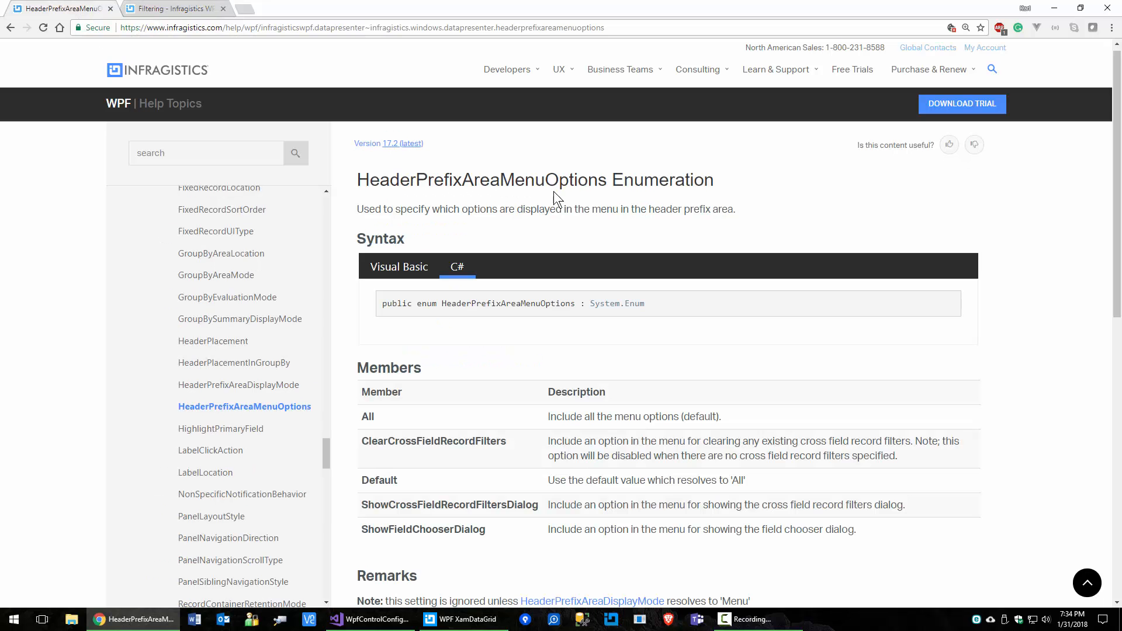
scroll(507, 384, "down", 2)
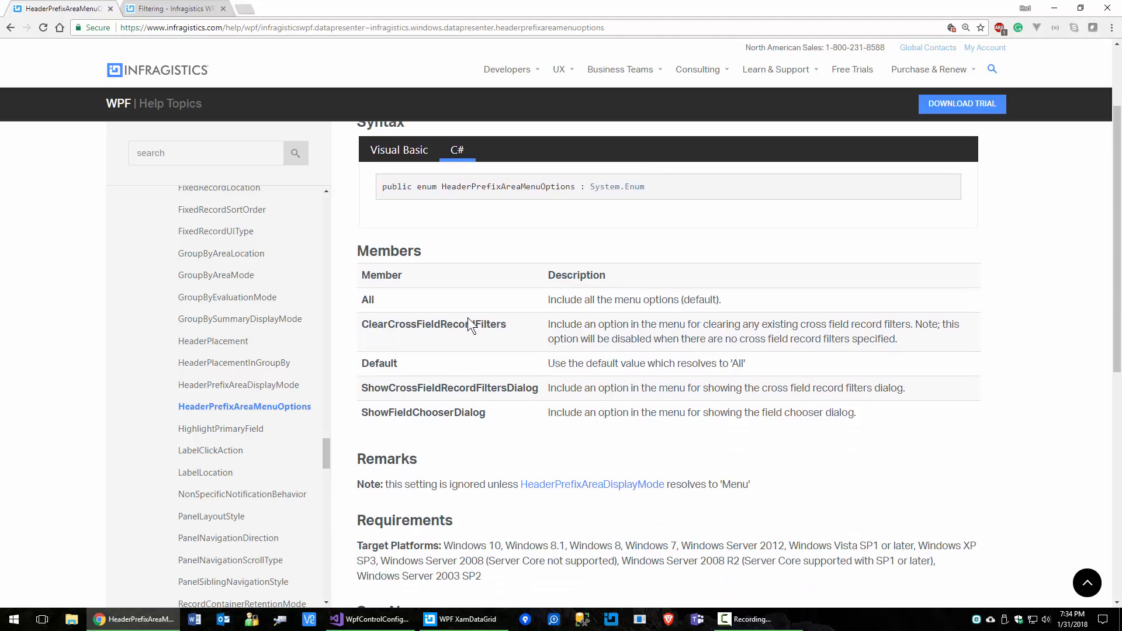
scroll(462, 395, "down", 3)
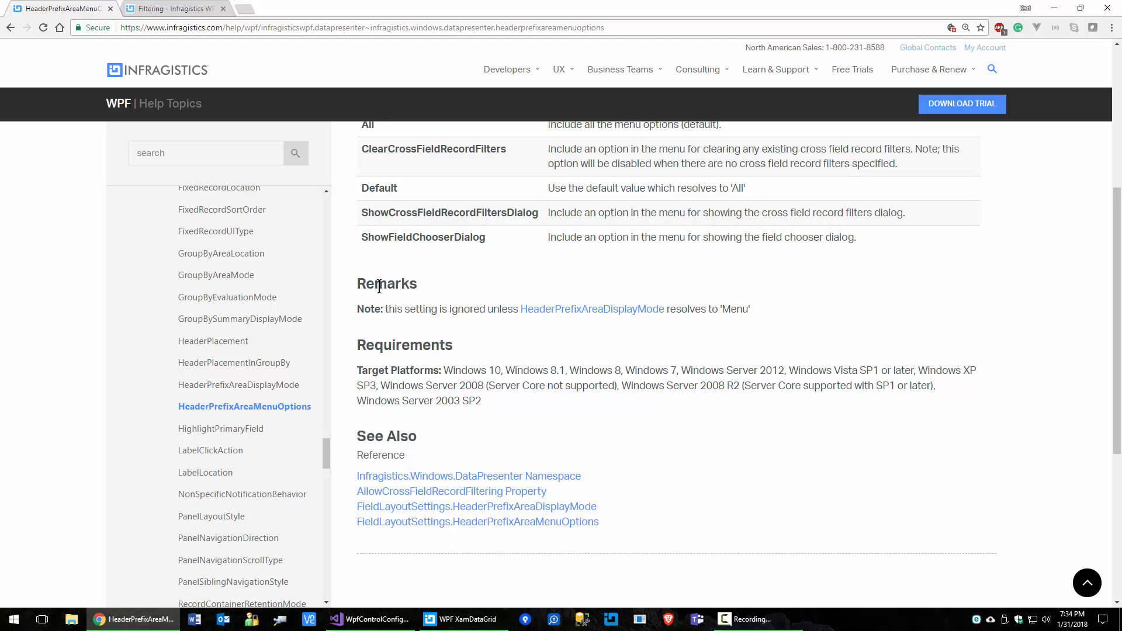
left_click_drag(358, 286, 418, 283)
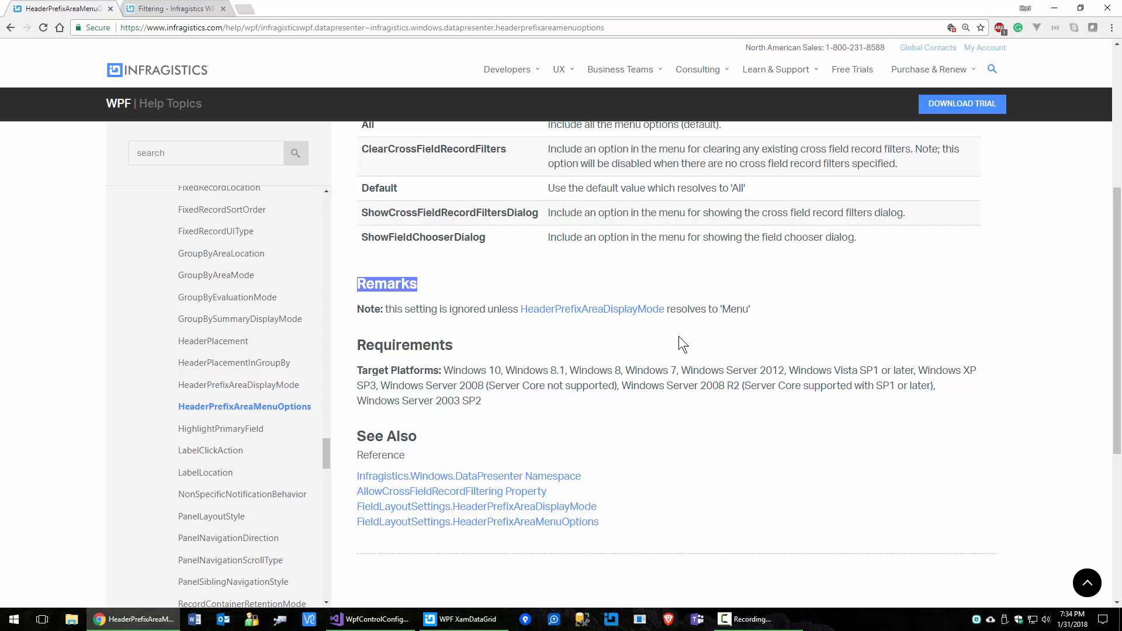
left_click(1054, 8)
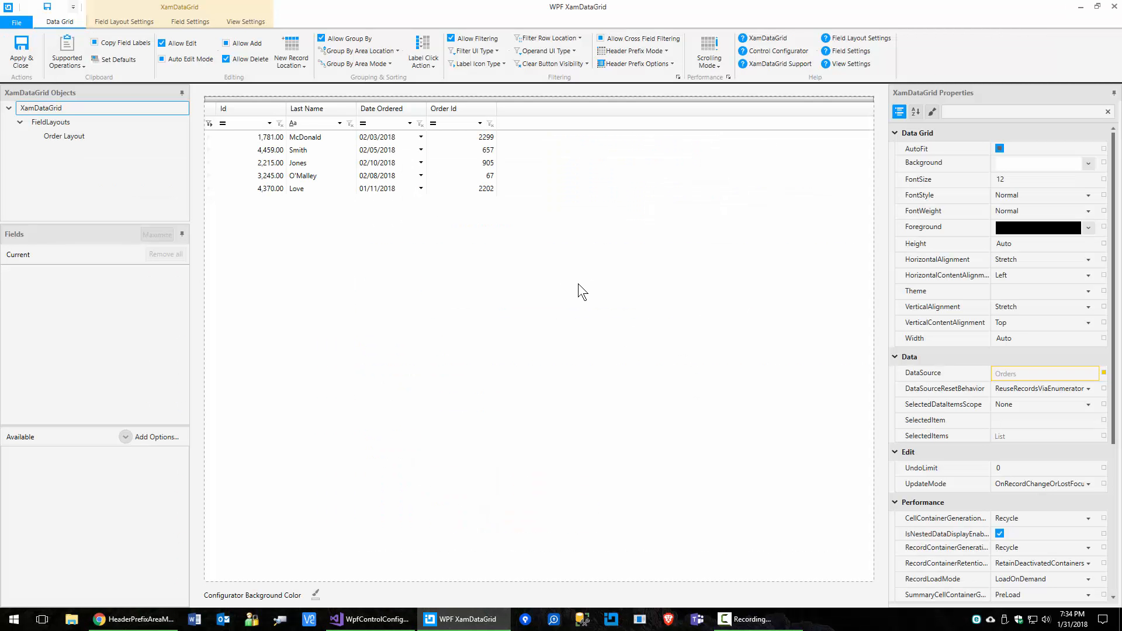